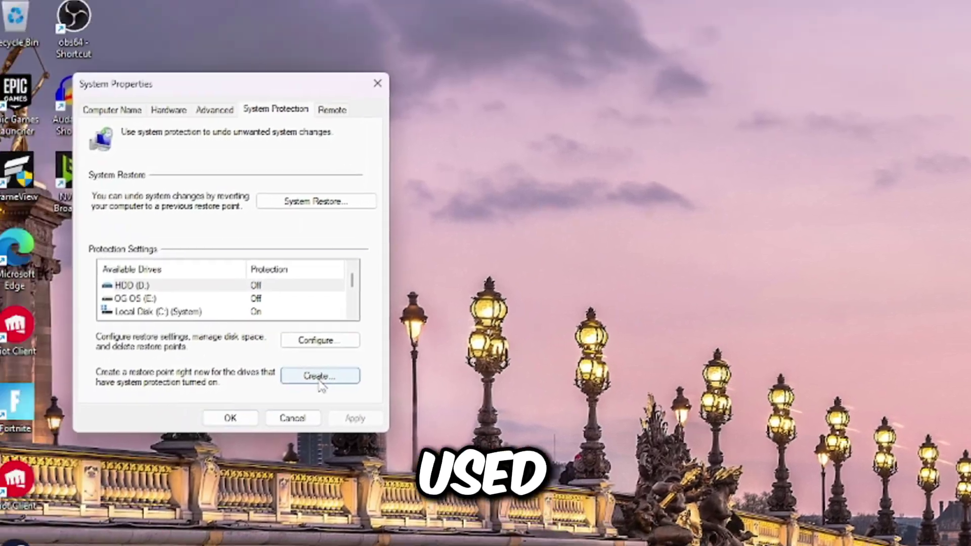
# Create a system restore point named 'before xlly video'.
pyautogui.click(320, 380)
pyautogui.write('before xlly video')
pyautogui.press('Return')
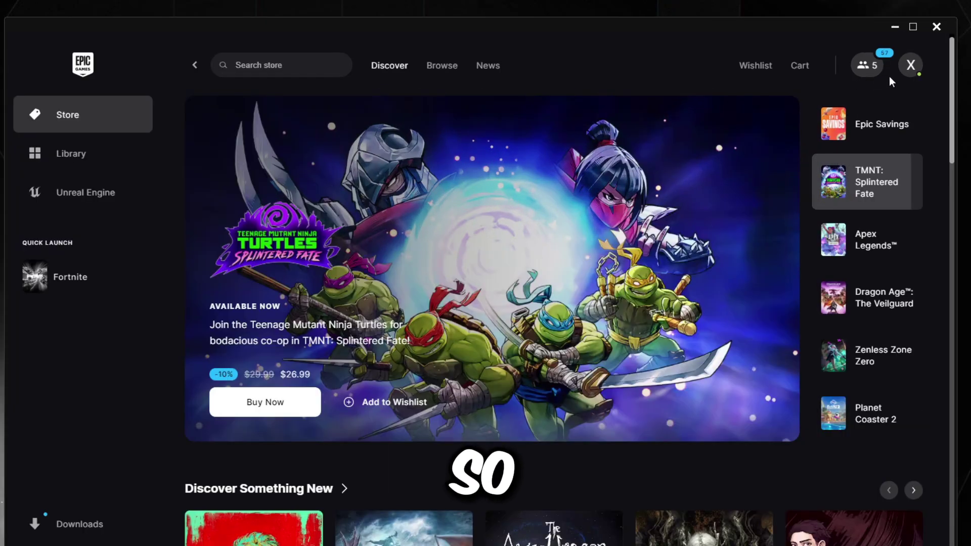
# Open the Epic Games Launcher settings and check that startup launch and desktop notifications are unchecked.
pyautogui.click(869, 66)
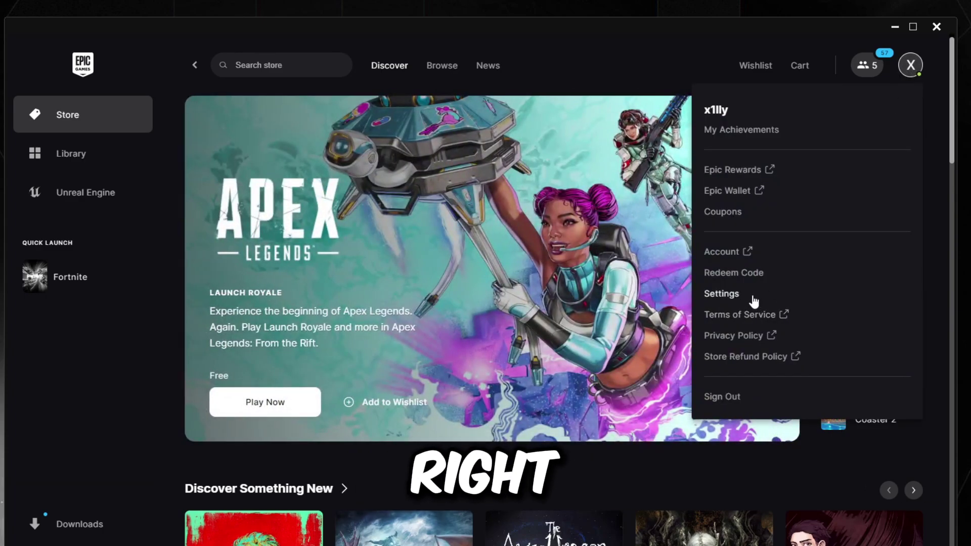
pyautogui.click(721, 294)
pyautogui.scroll(-4, 250, 398)
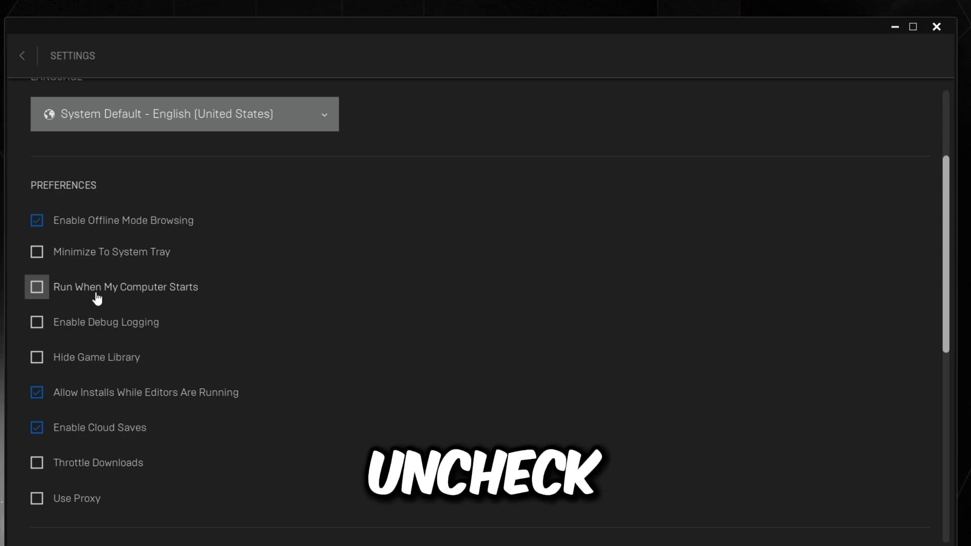
pyautogui.scroll(-1, 97, 297)
pyautogui.scroll(-3, 97, 299)
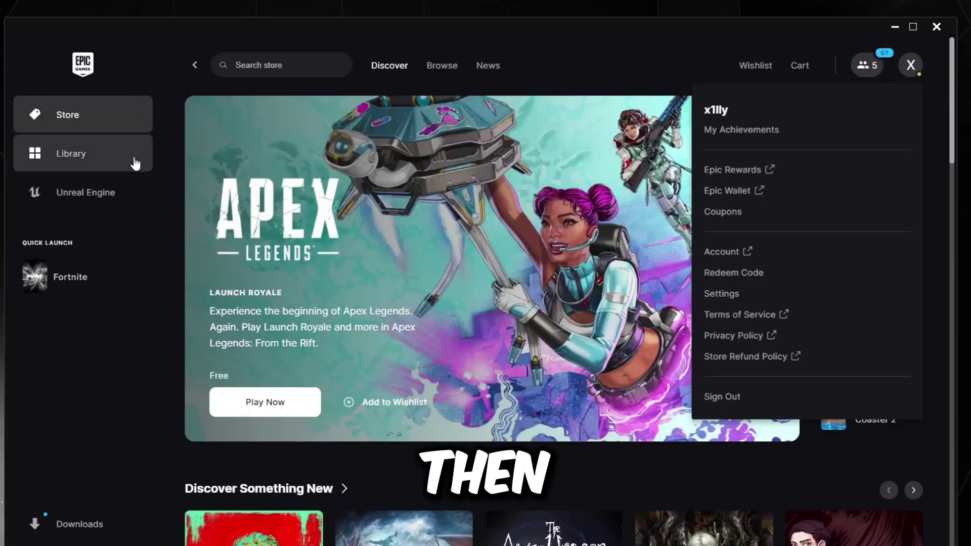
# Go to the Library and filter the titles to find Fortnite.
pyautogui.click(134, 163)
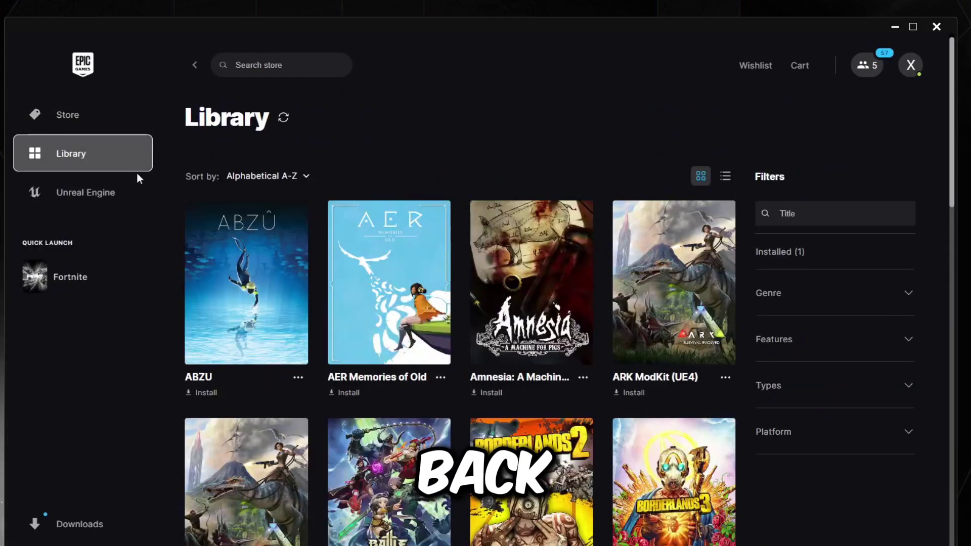
pyautogui.scroll(-10, 357, 410)
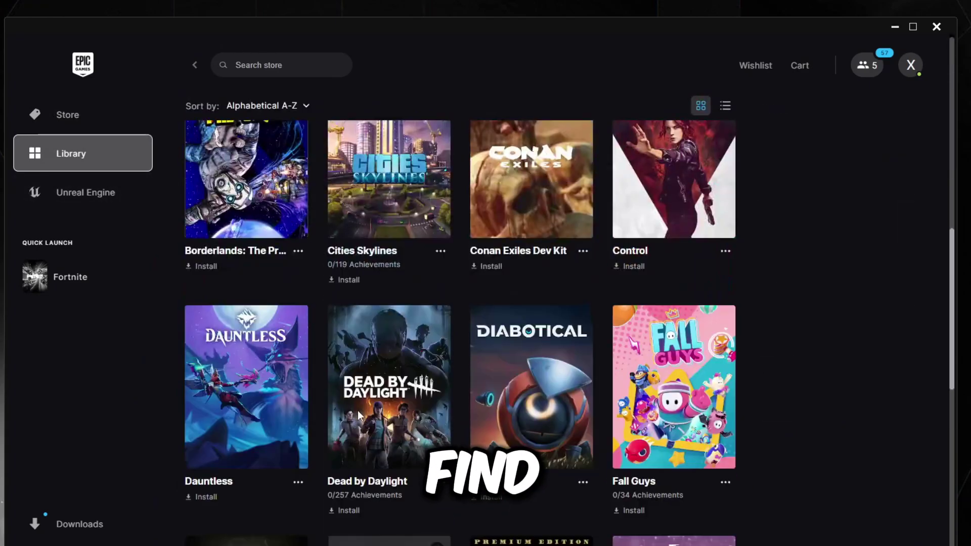
pyautogui.scroll(-10, 357, 410)
pyautogui.scroll(20, 440, 457)
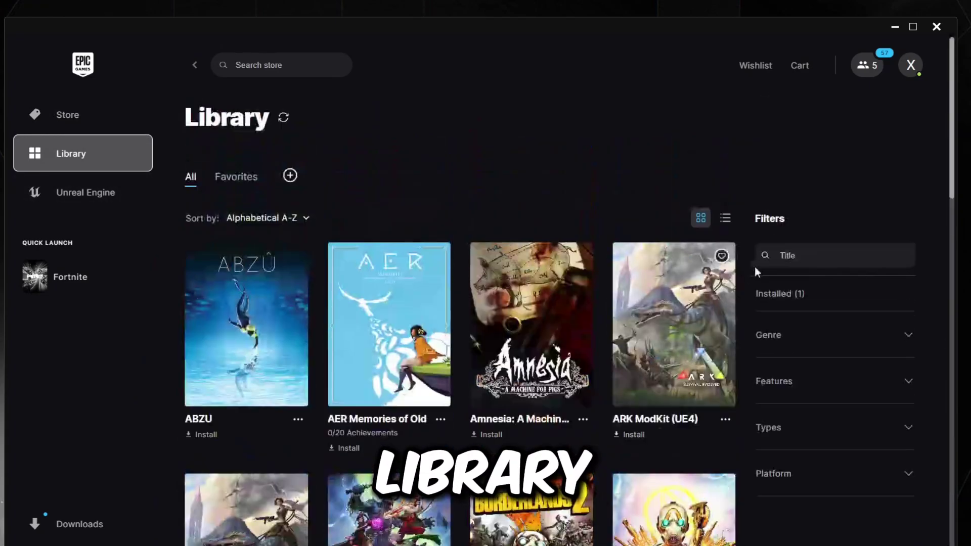
pyautogui.click(841, 255)
pyautogui.write('fprtnt')
pyautogui.doubleClick(809, 258)
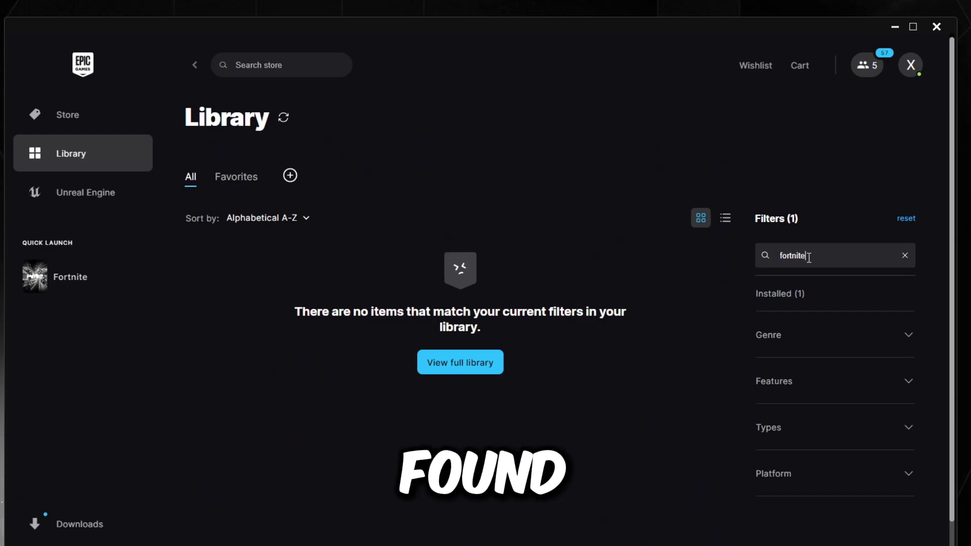
# Uncheck DirectX 12 Shaders in Fortnite's installation options.
pyautogui.click(298, 420)
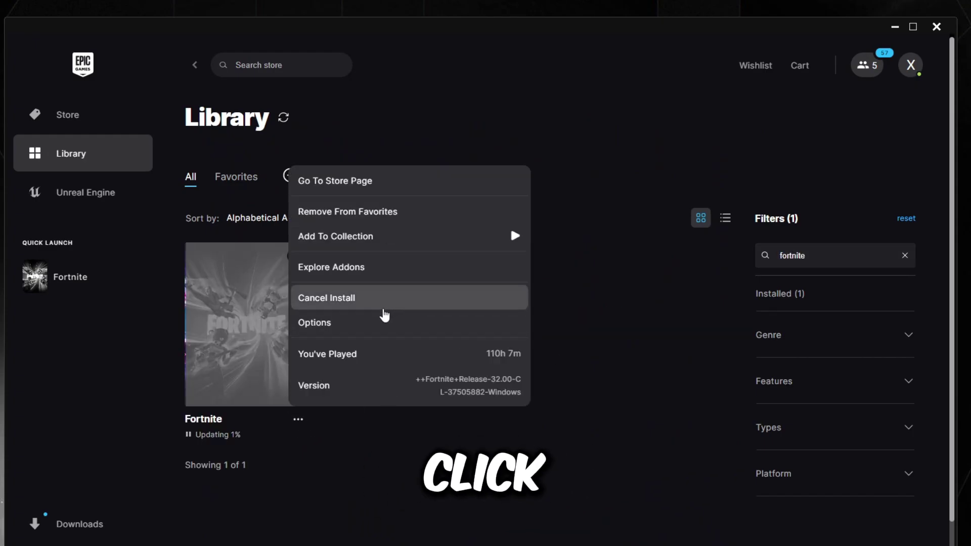
pyautogui.click(384, 322)
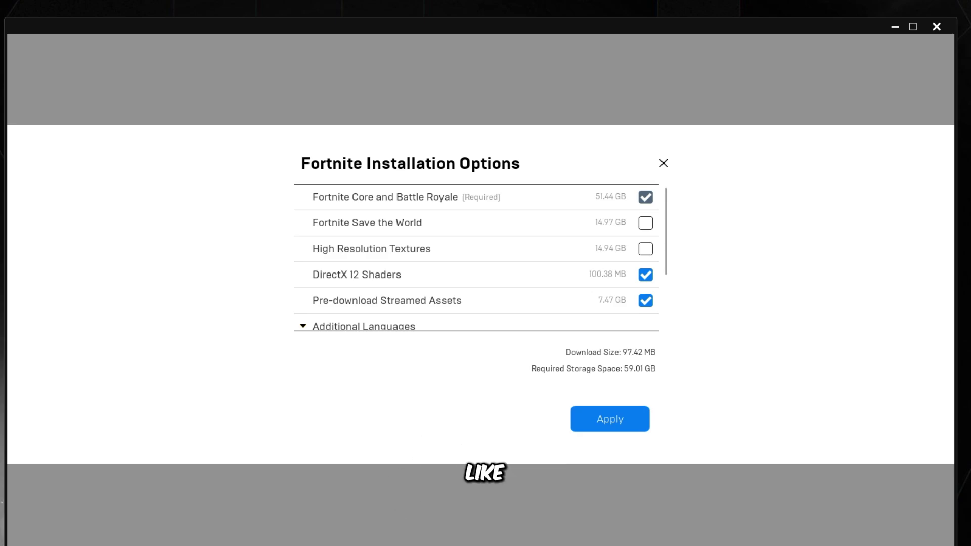
pyautogui.click(646, 274)
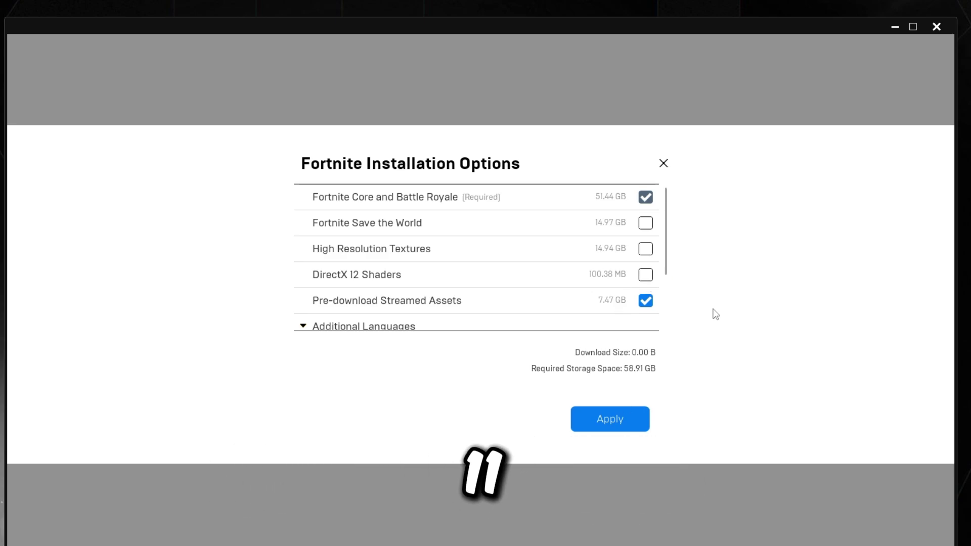
# Apply the installation options change and let Fortnite start to its lobby.
pyautogui.click(632, 414)
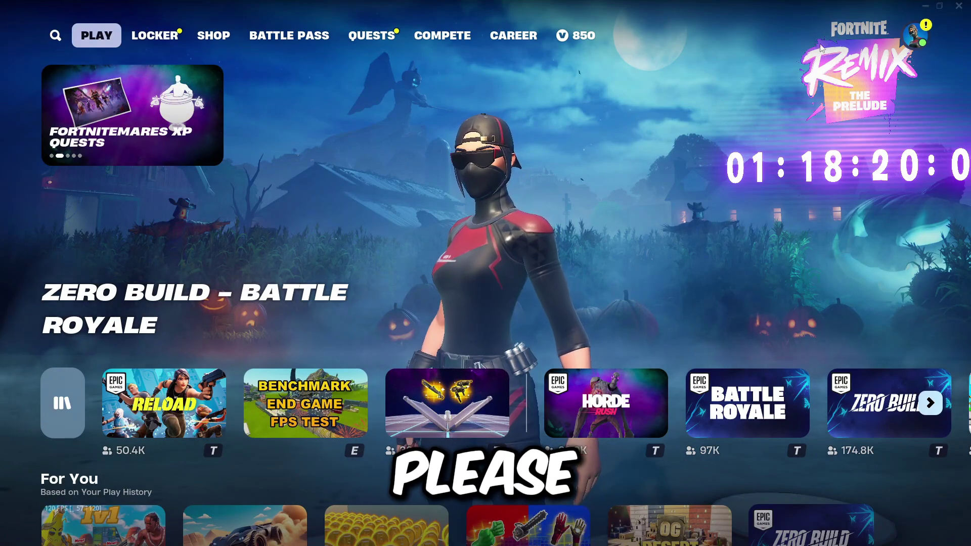
# Close the Epic Games Launcher fully, confirming Exit in the prompt.
pyautogui.click(914, 36)
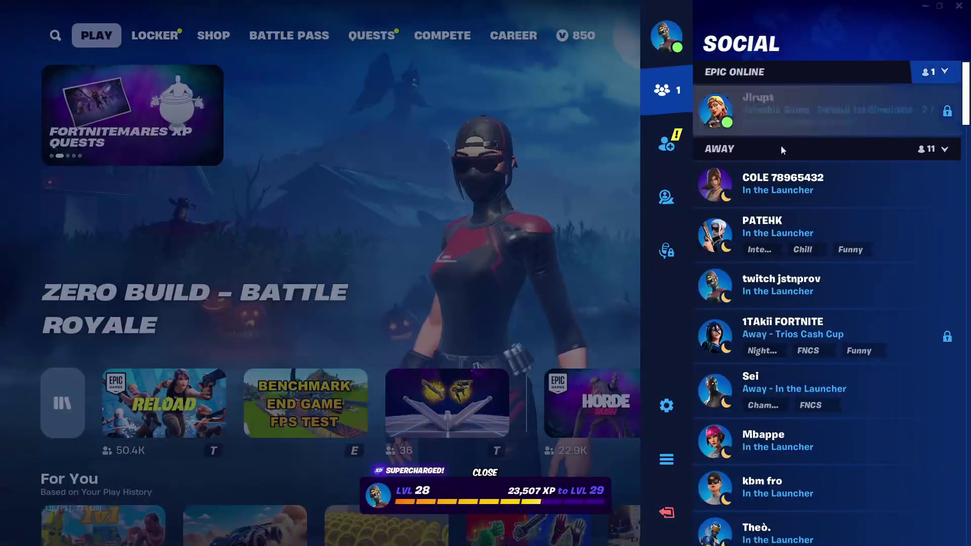
pyautogui.click(669, 402)
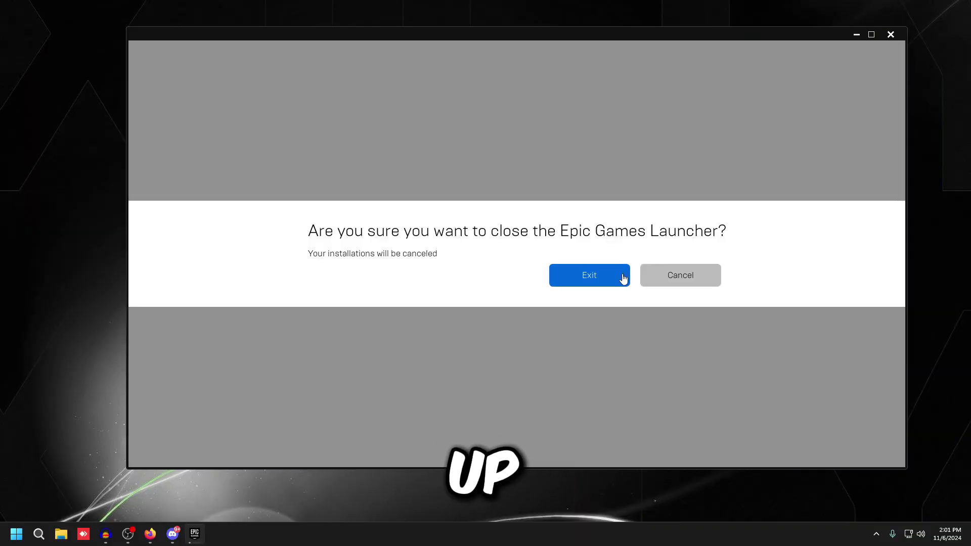
pyautogui.click(622, 278)
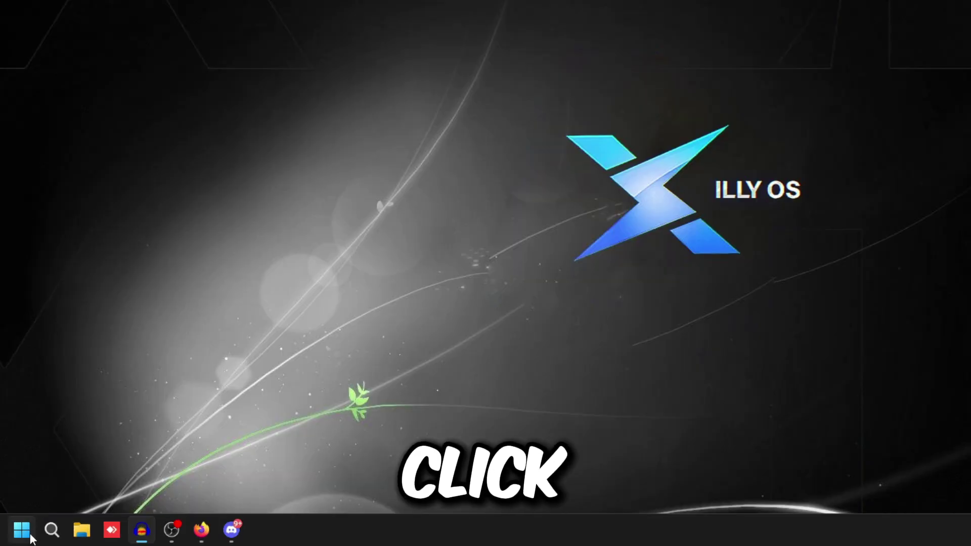
# Open %localappdata% from Windows Search and select the FortniteGame folder.
pyautogui.click(39, 534)
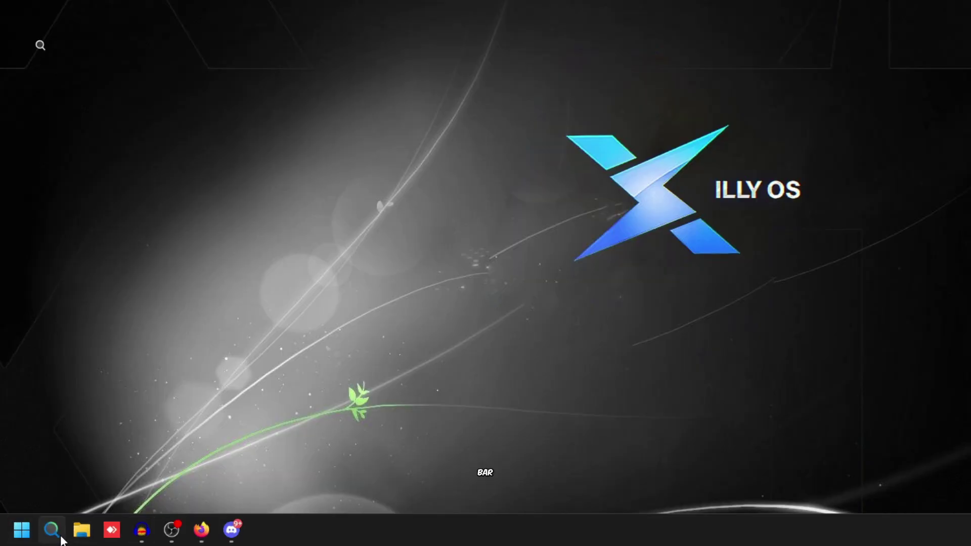
pyautogui.write('%localappdata%')
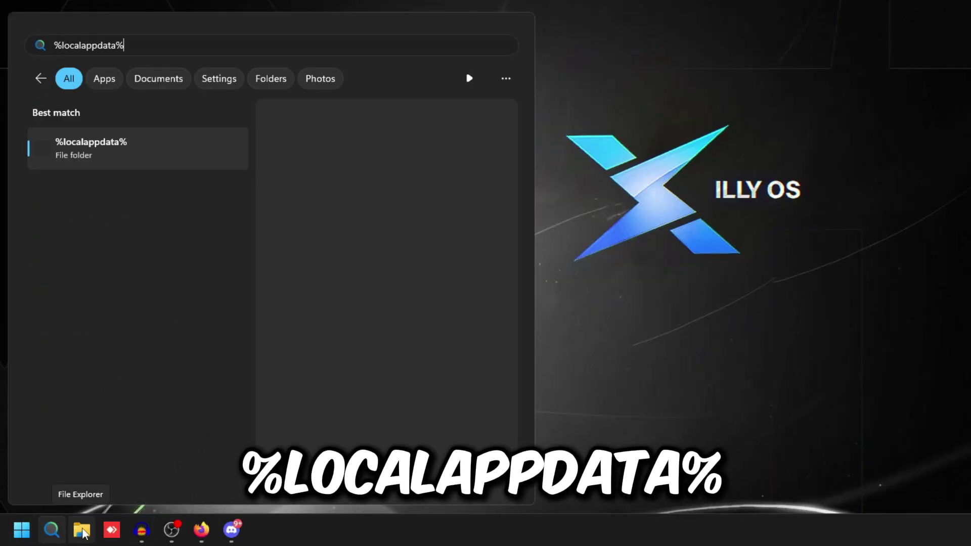
pyautogui.press('Return')
pyautogui.click(347, 431)
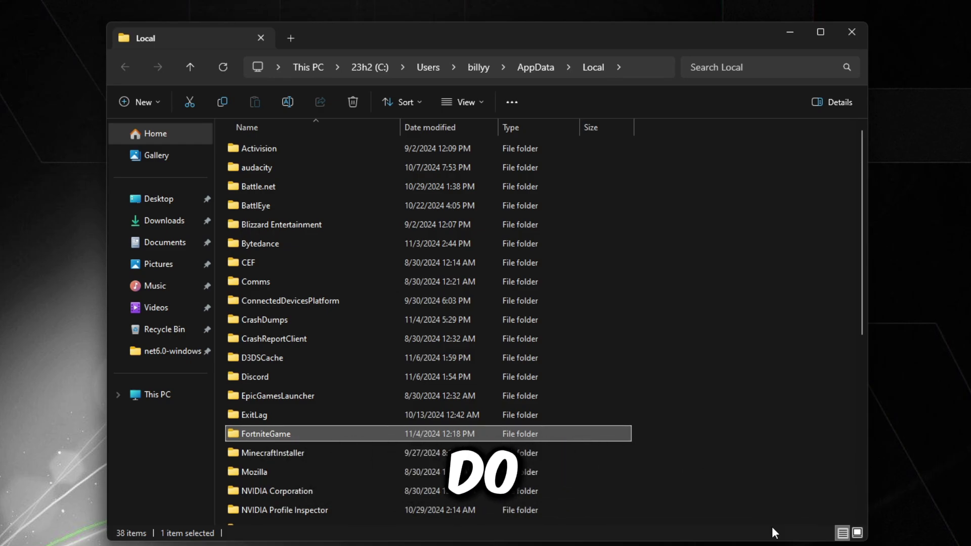
# Delete the FortniteGame folder and close the Local folder window.
pyautogui.press('Delete')
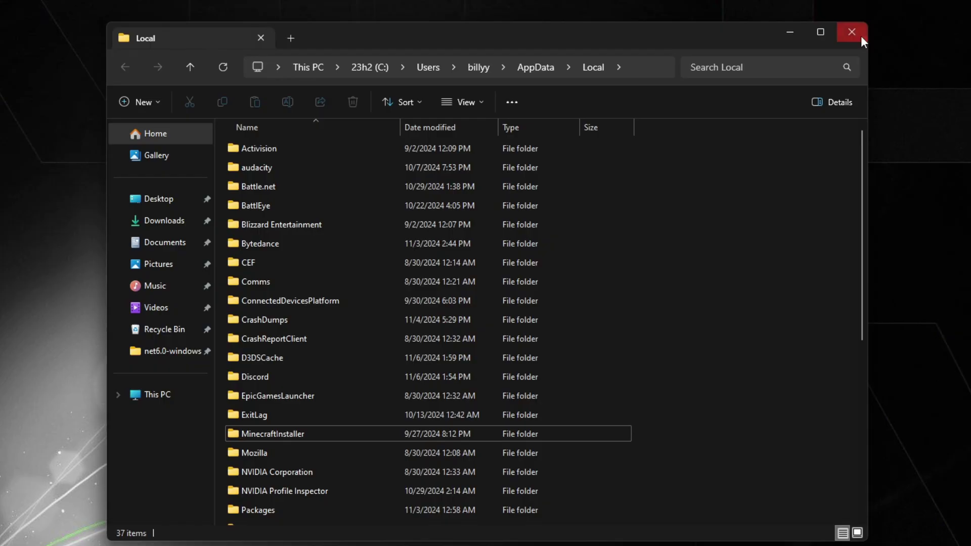
pyautogui.click(861, 34)
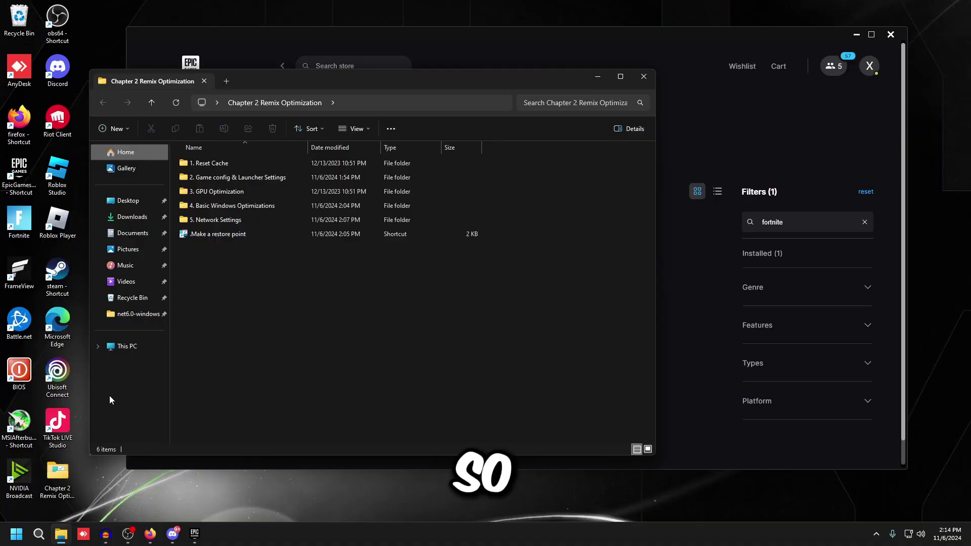
# Copy the GameUserSettings file from the 2. Game config & Launcher Settings folder.
pyautogui.moveTo(253, 77); pyautogui.dragTo(341, 85)
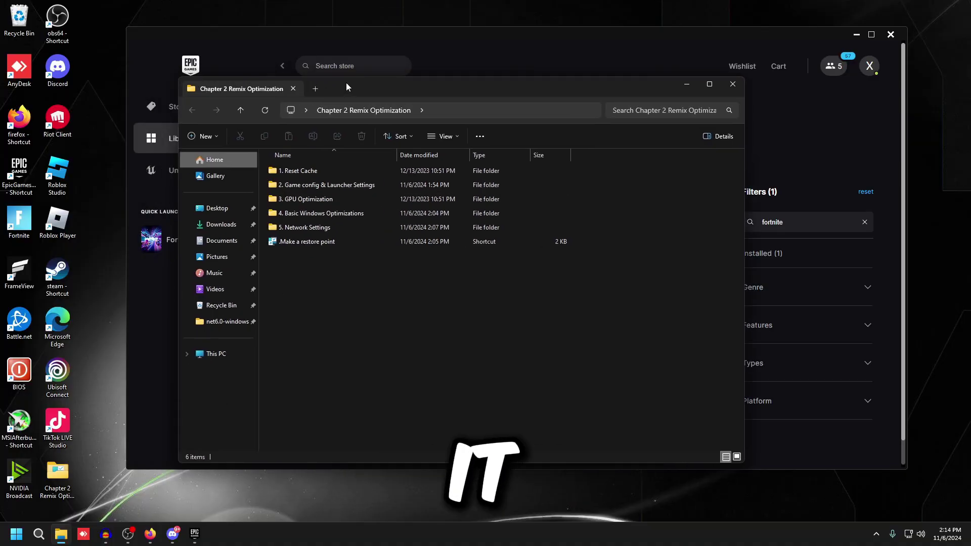
pyautogui.click(302, 168)
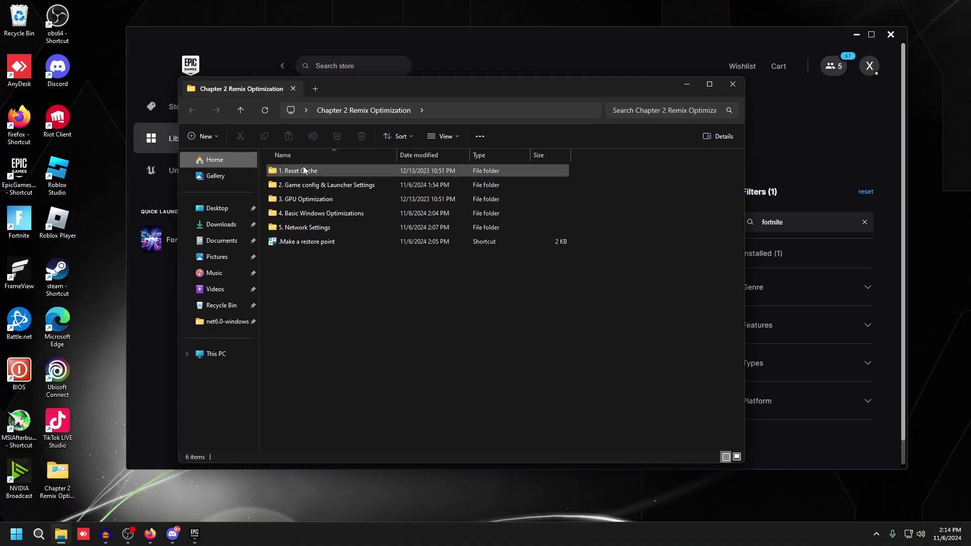
pyautogui.doubleClick(328, 186)
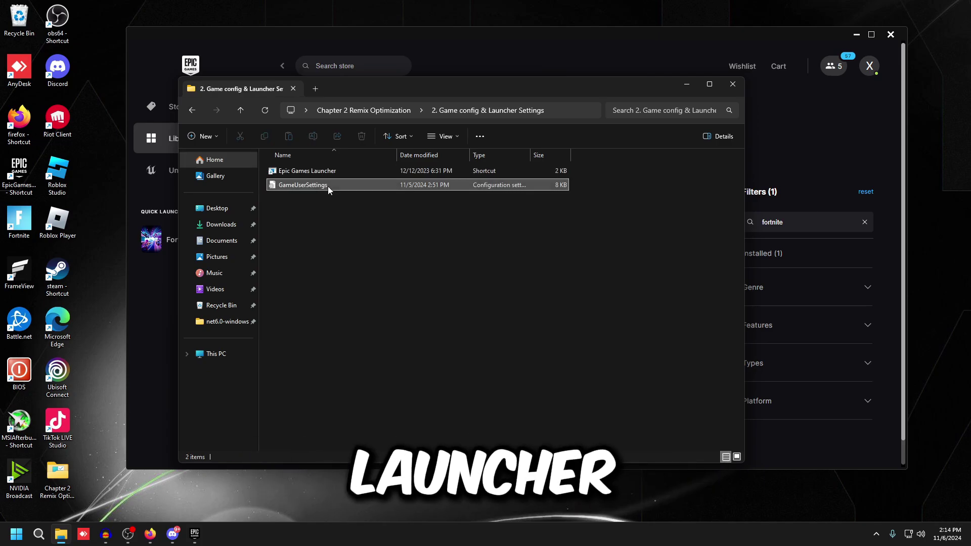
pyautogui.rightClick(328, 186)
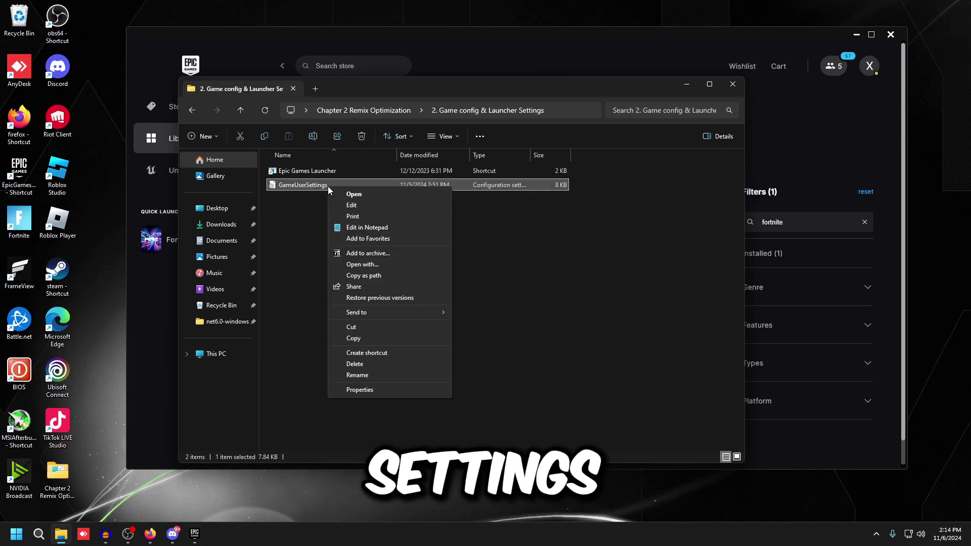
pyautogui.click(356, 337)
pyautogui.click(351, 246)
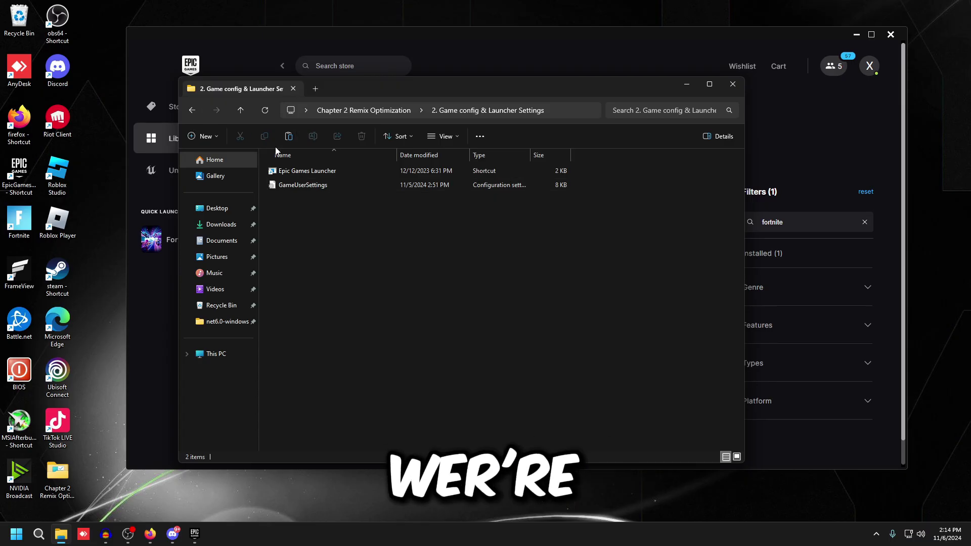
# Go to FortniteGame\Saved\Config\WindowsClient through the 1. Reset Cache shortcut.
pyautogui.click(195, 114)
pyautogui.doubleClick(347, 171)
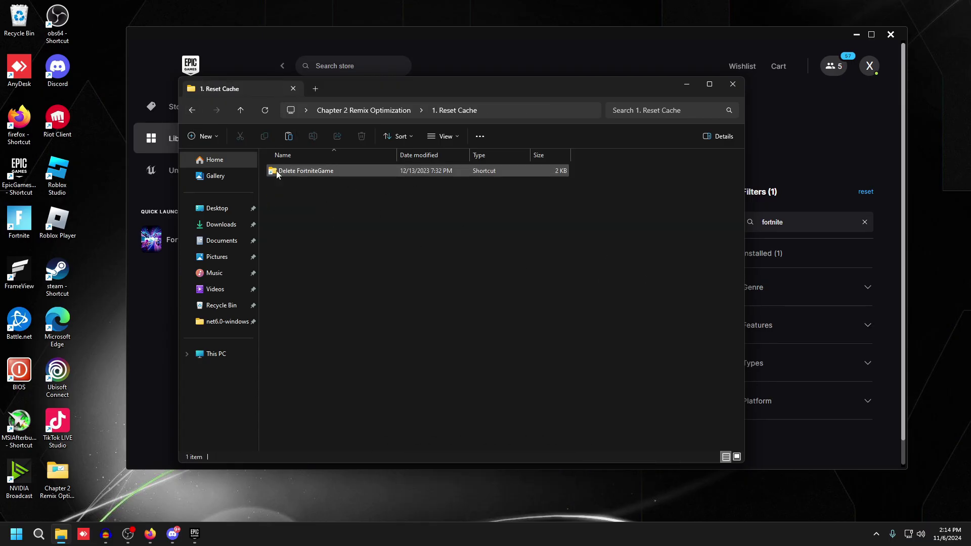
pyautogui.doubleClick(303, 177)
pyautogui.click(302, 385)
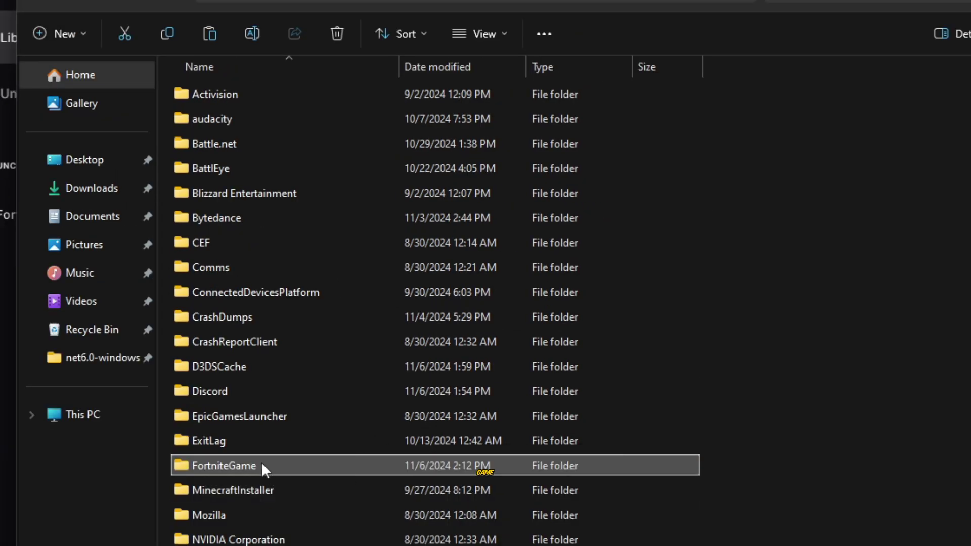
pyautogui.doubleClick(230, 463)
pyautogui.doubleClick(292, 101)
pyautogui.doubleClick(267, 121)
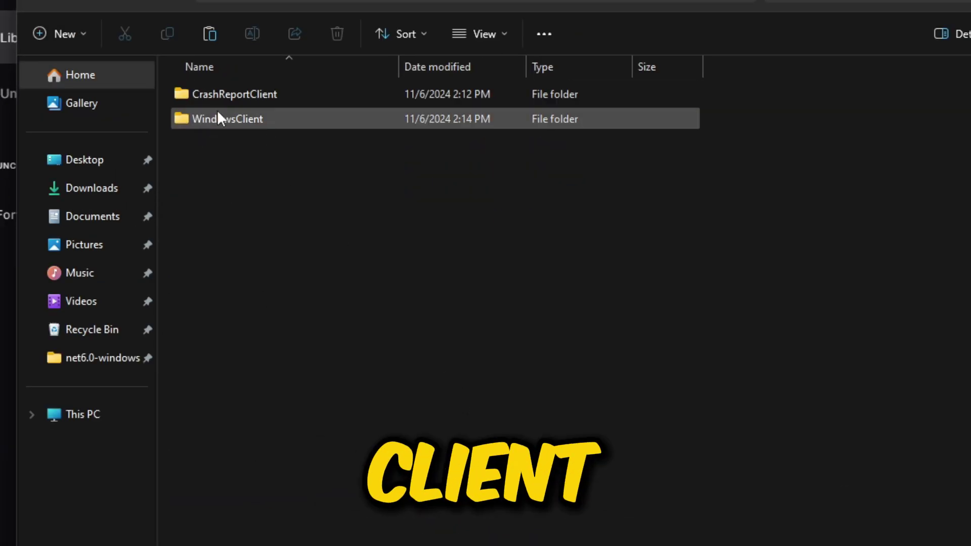
pyautogui.doubleClick(218, 117)
# Paste GameUserSettings there, replacing the existing file, then reopen the optimization folder.
pyautogui.rightClick(251, 278)
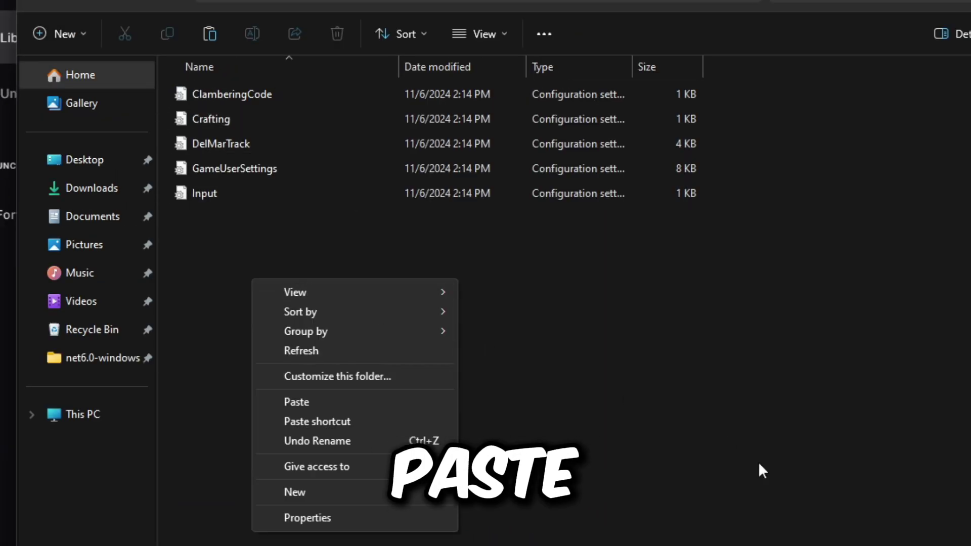
pyautogui.click(316, 408)
pyautogui.click(544, 147)
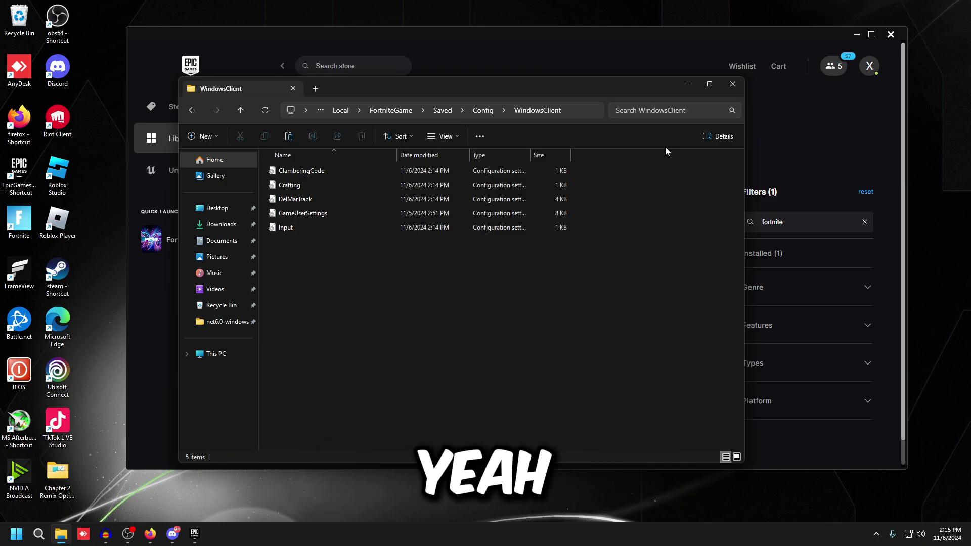
pyautogui.click(732, 84)
pyautogui.doubleClick(72, 470)
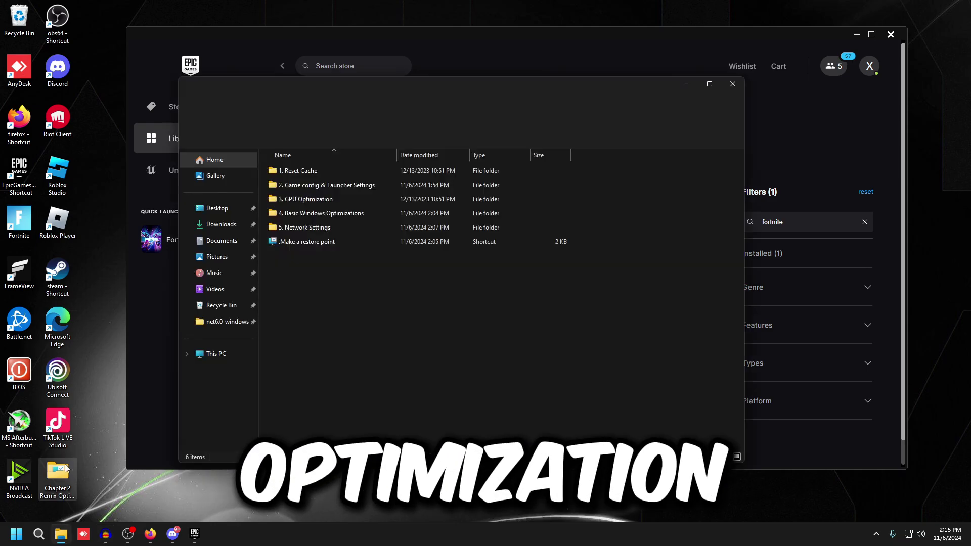
# Open the 3. GPU Optimization folder and close the Epic Games Launcher.
pyautogui.doubleClick(336, 200)
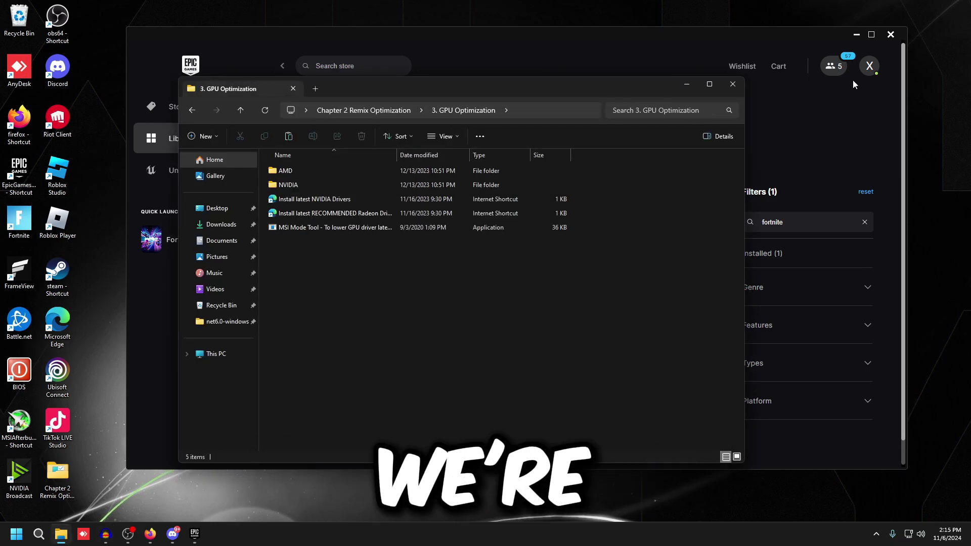
pyautogui.click(890, 35)
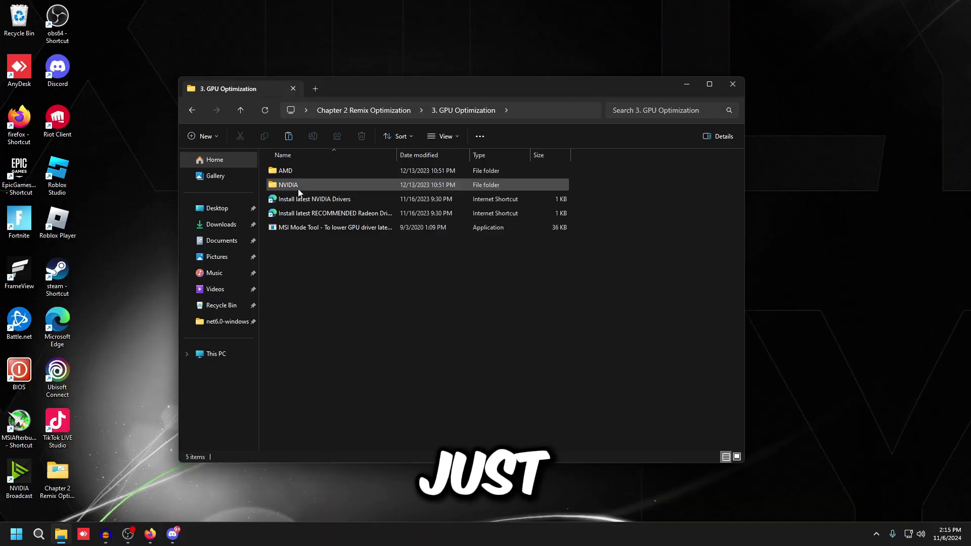
pyautogui.click(306, 199)
pyautogui.click(369, 245)
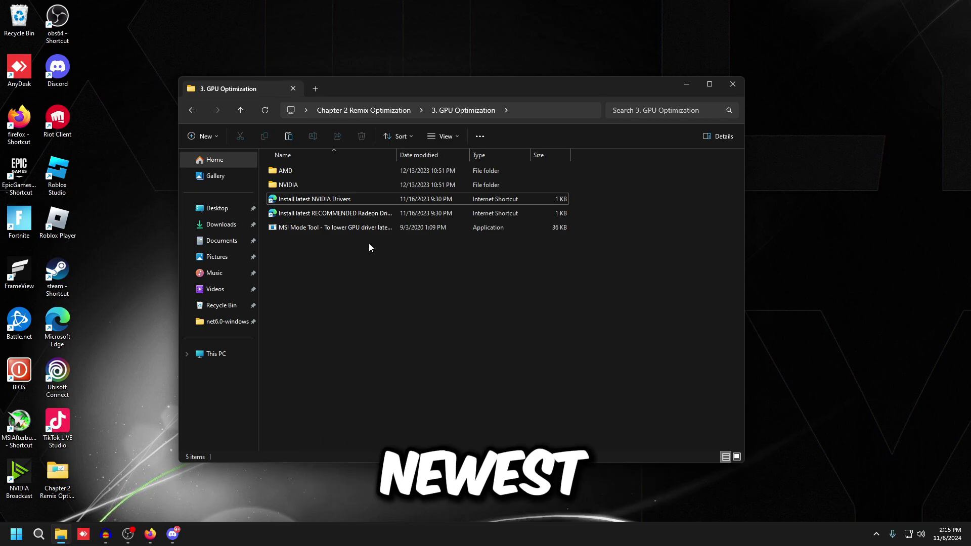
# Run the MSI Mode Tool, widen it to check interrupt priority, then close it.
pyautogui.doubleClick(353, 227)
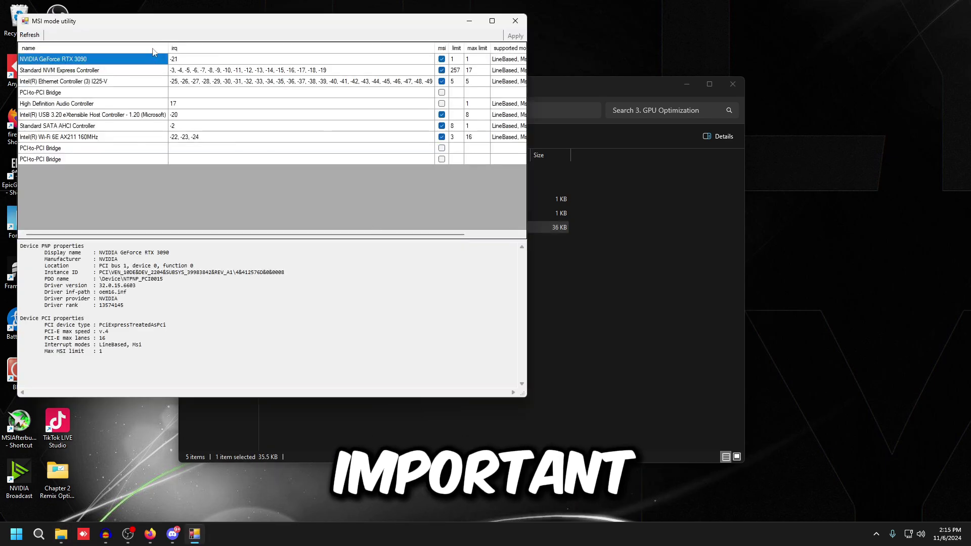
pyautogui.moveTo(176, 24); pyautogui.dragTo(324, 87)
pyautogui.moveTo(673, 212); pyautogui.dragTo(867, 212)
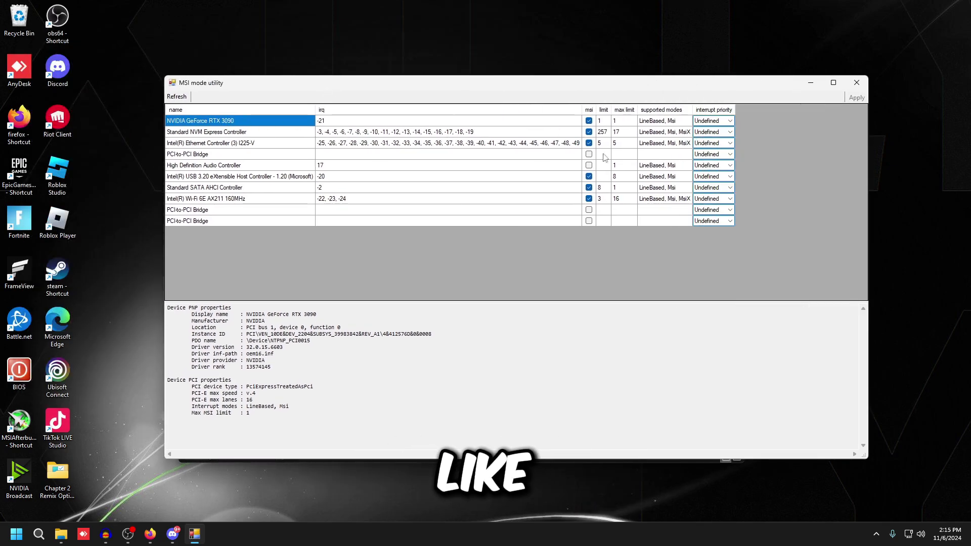
pyautogui.click(861, 89)
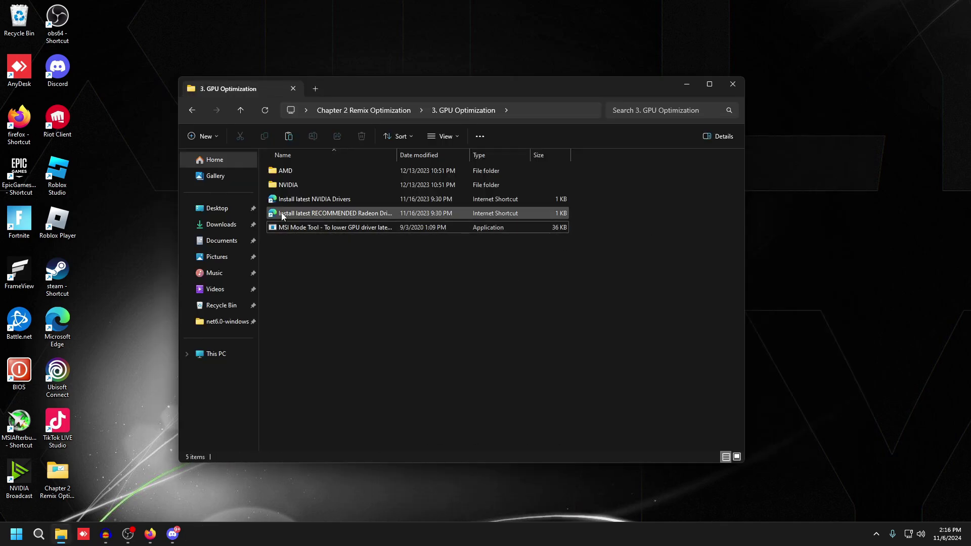
# Import Fortnite- Xilly NVIDIA.nip into NVIDIA Profile Inspector, apply it, then launch NVIDIA Control Panel.
pyautogui.doubleClick(298, 184)
pyautogui.doubleClick(305, 185)
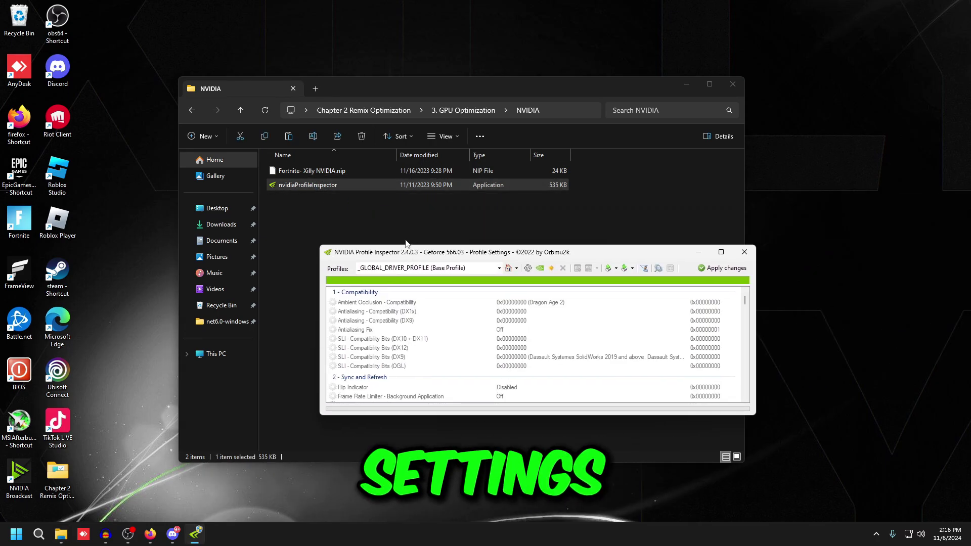
pyautogui.moveTo(284, 170); pyautogui.dragTo(477, 349)
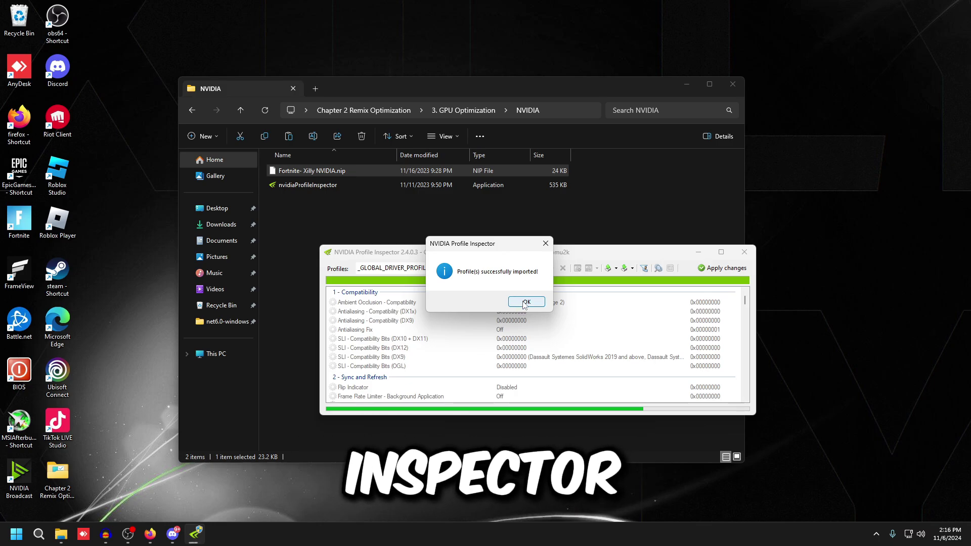
pyautogui.click(525, 302)
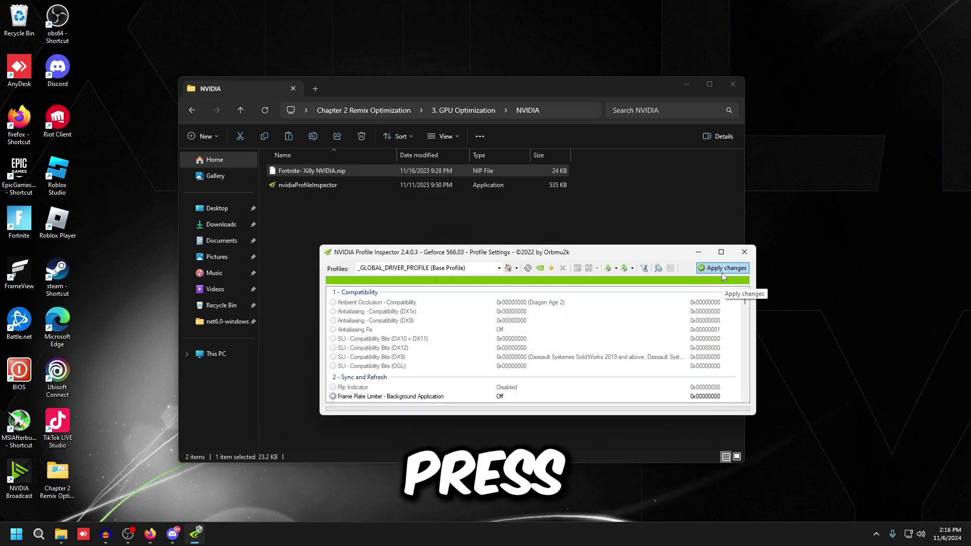
pyautogui.click(749, 257)
pyautogui.rightClick(791, 174)
pyautogui.click(830, 256)
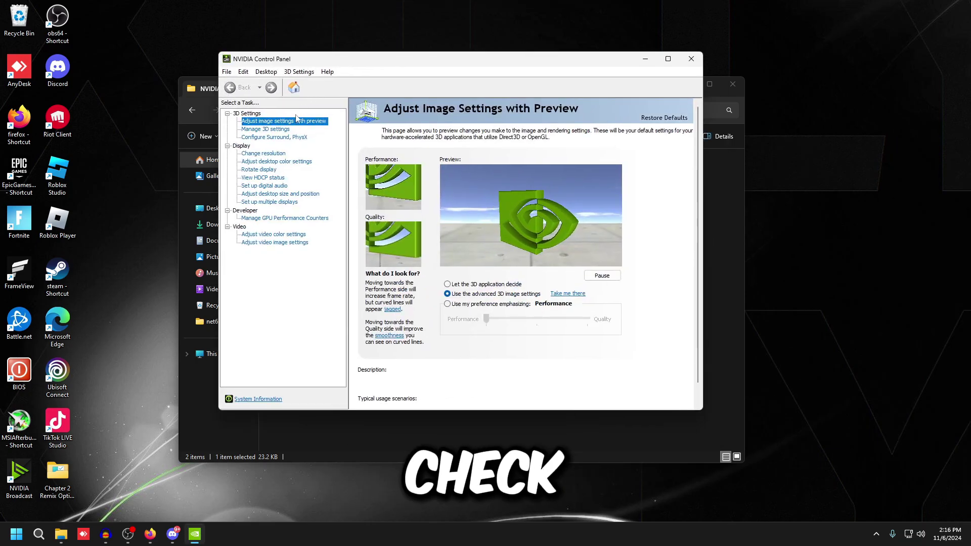
# Review the NVIDIA Control Panel's Global 3D settings under Manage 3D settings, then close the panel.
pyautogui.click(267, 129)
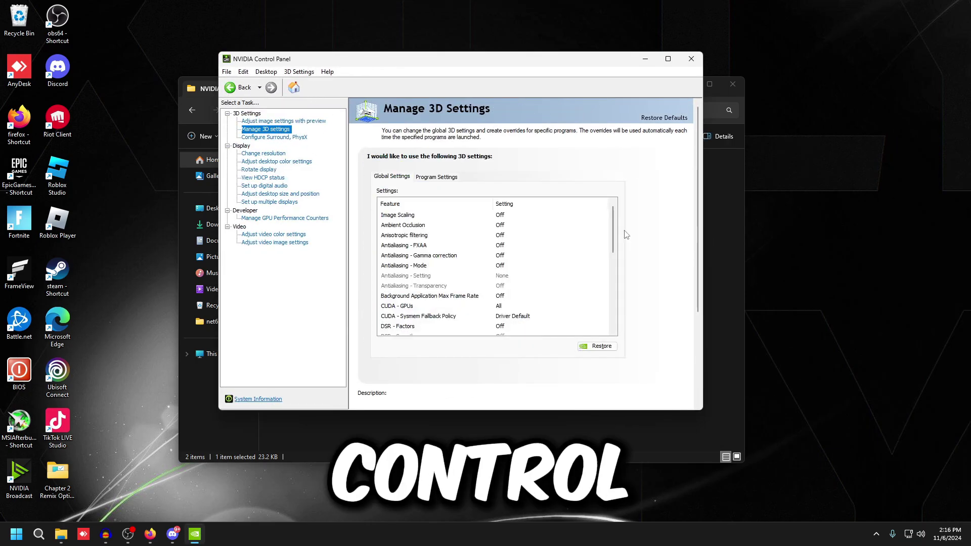
pyautogui.scroll(-7, 610, 317)
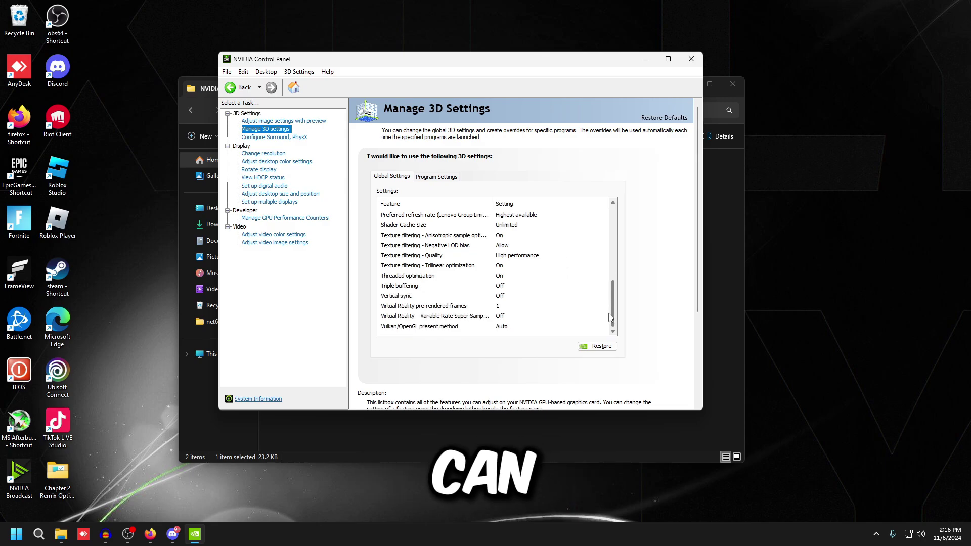
pyautogui.click(691, 61)
# Return File Explorer to the 3. GPU Optimization folder.
pyautogui.click(655, 260)
pyautogui.click(456, 111)
pyautogui.press('Escape')
pyautogui.click(456, 110)
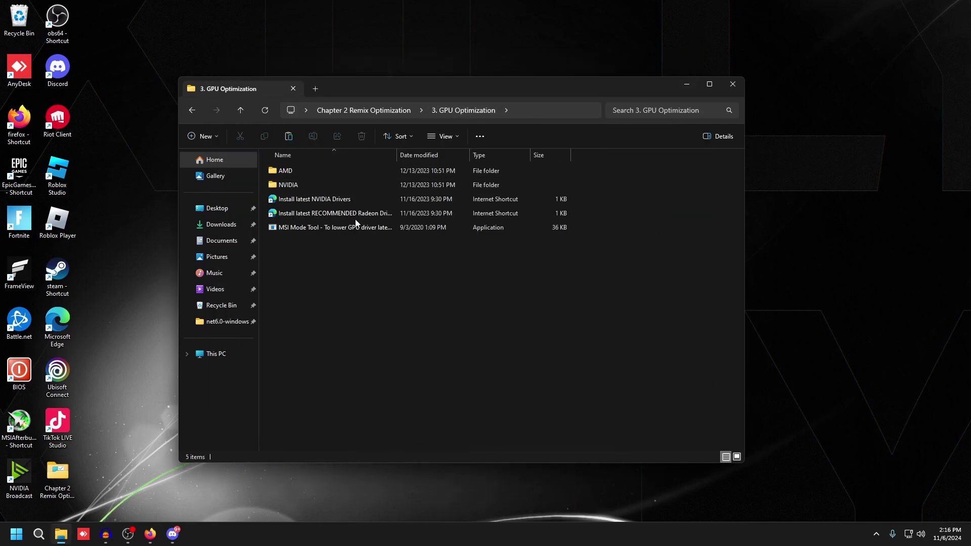
# Open the AMD folder and view both AMD settings images as large icons.
pyautogui.doubleClick(344, 172)
pyautogui.click(737, 457)
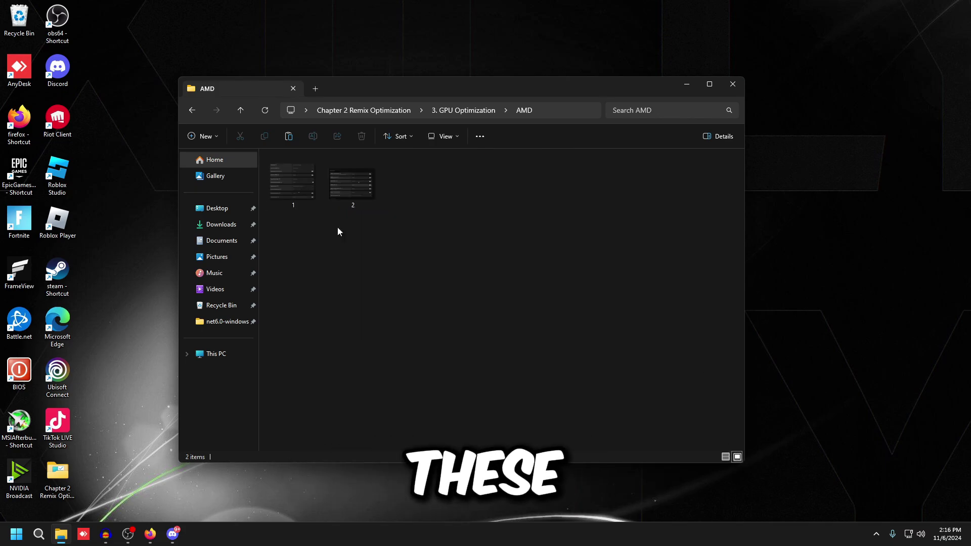
pyautogui.moveTo(467, 239); pyautogui.dragTo(250, 141)
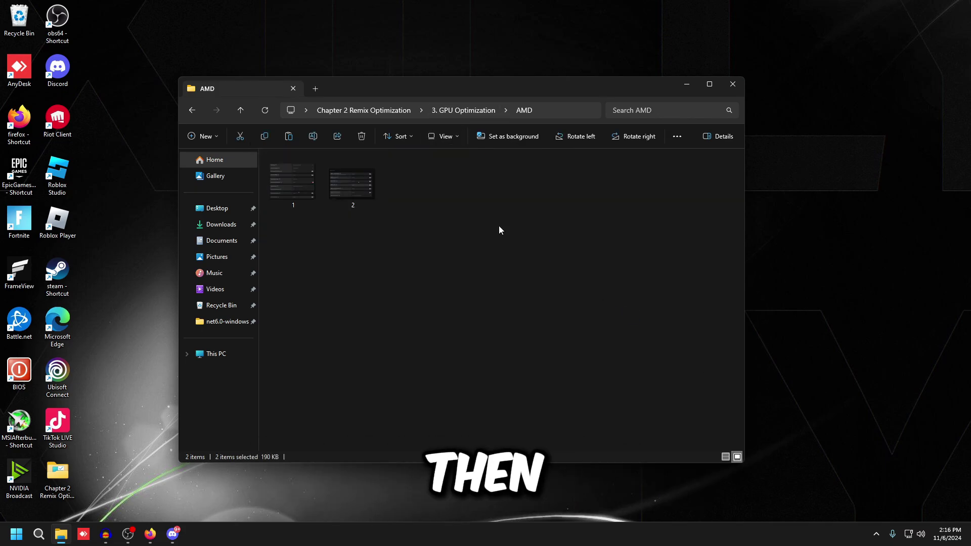
# Go up to Chapter 2 Remix Optimization and open 4. Basic Windows Optimizations, selecting its Commands batch files.
pyautogui.click(363, 110)
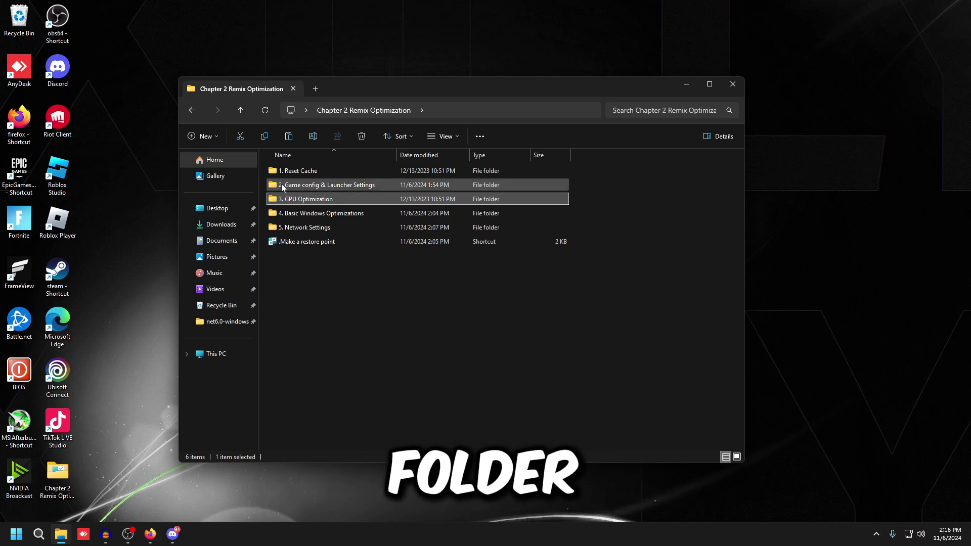
pyautogui.doubleClick(295, 213)
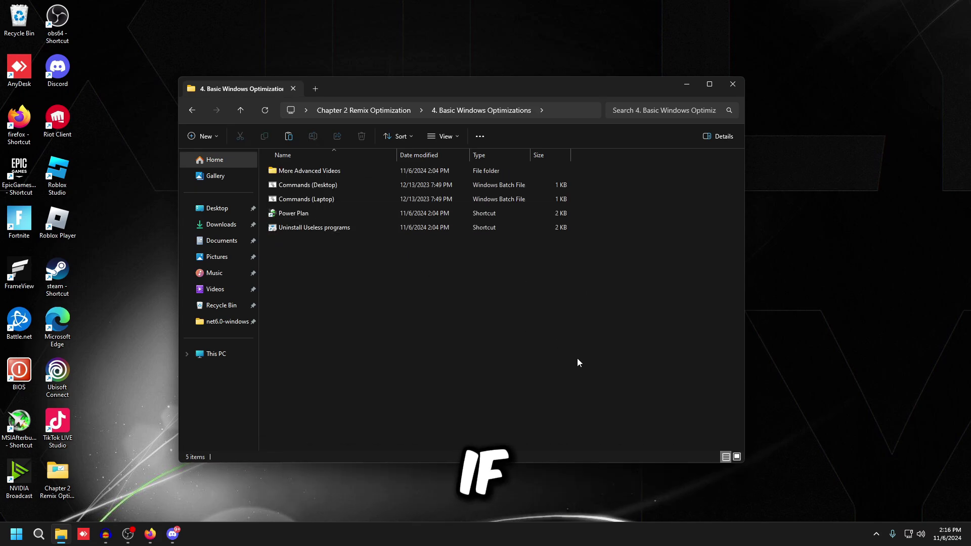
pyautogui.click(299, 185)
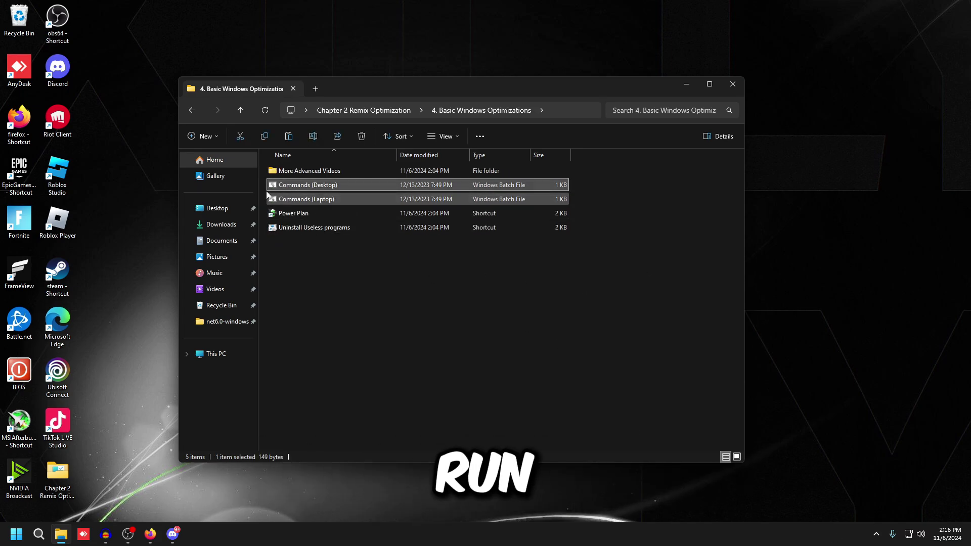
pyautogui.click(337, 201)
pyautogui.doubleClick(485, 213)
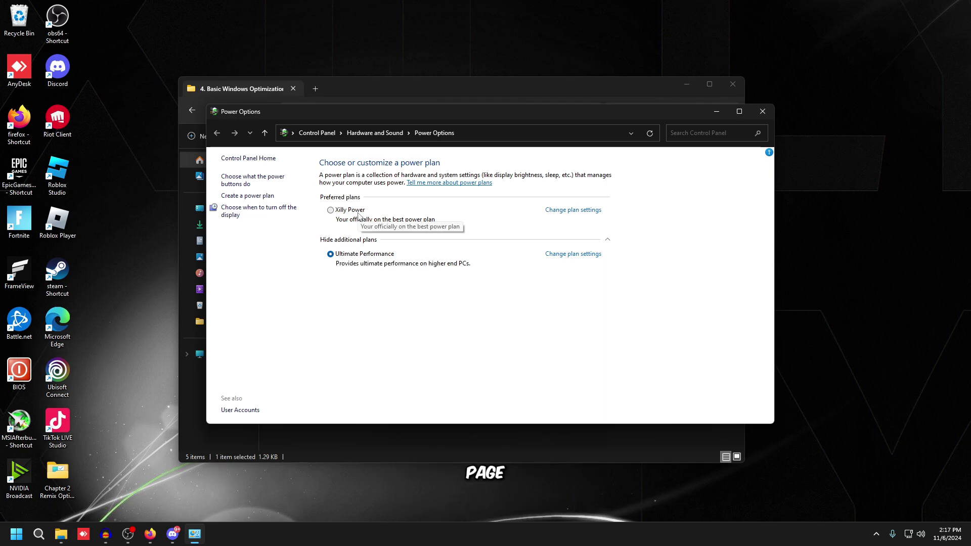
pyautogui.click(762, 111)
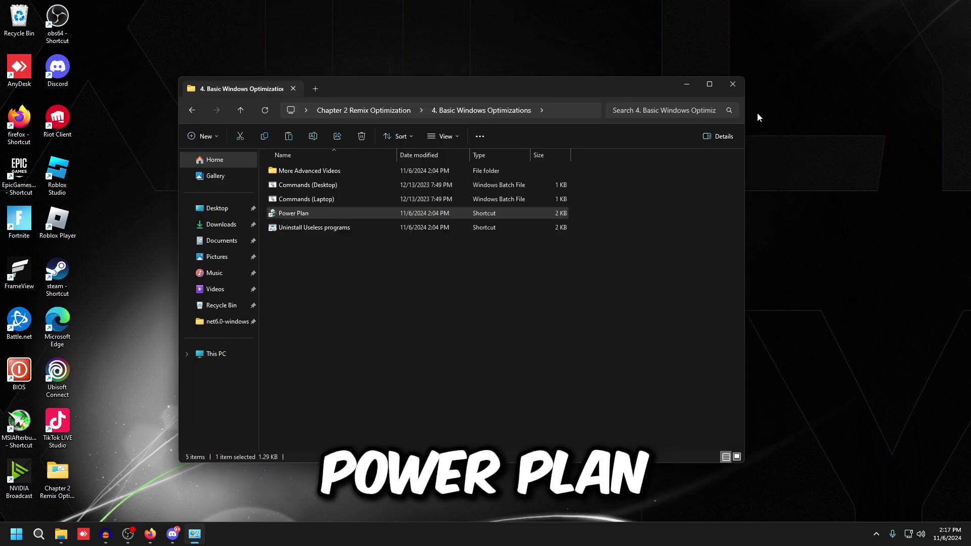
# Open Programs and Features, look through the installed programs such as Discord, then close it.
pyautogui.doubleClick(314, 230)
pyautogui.click(354, 255)
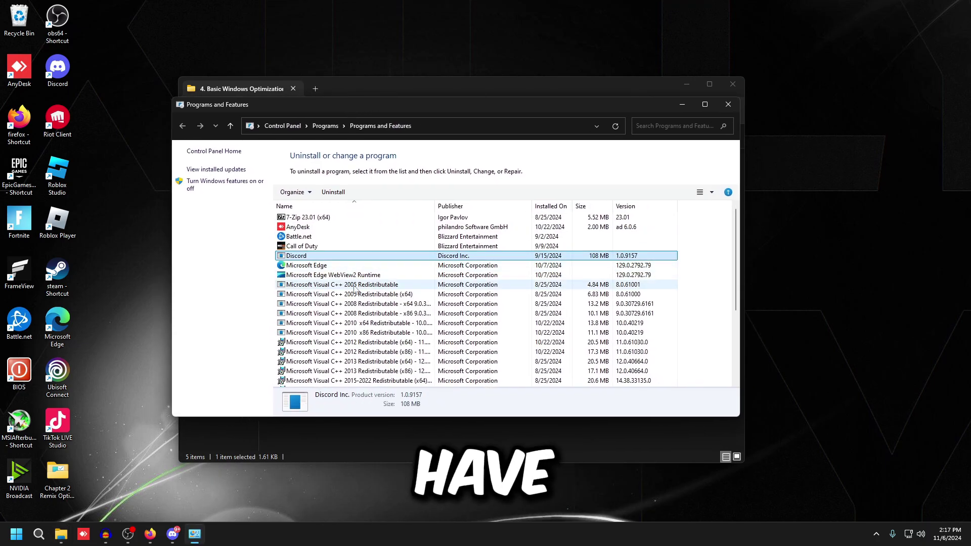
pyautogui.scroll(-4, 360, 296)
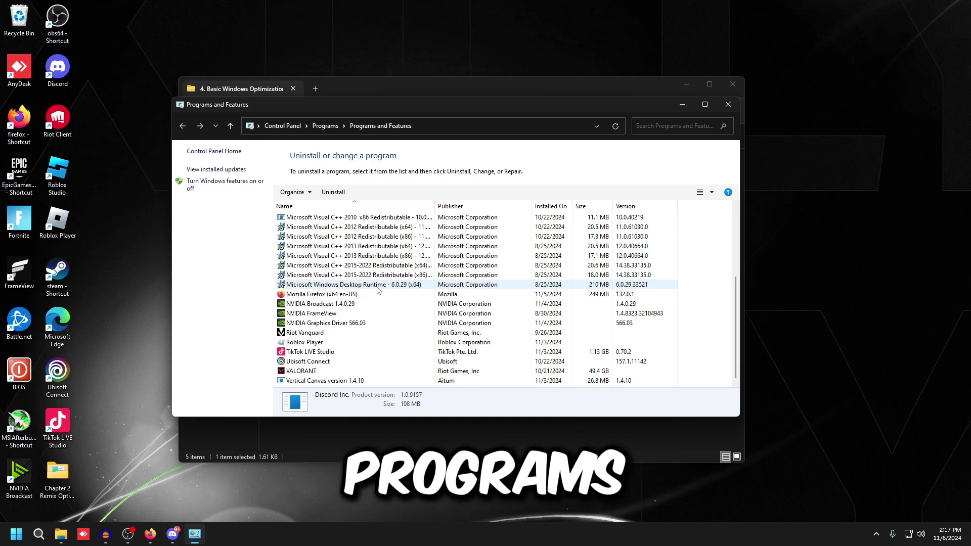
pyautogui.scroll(4, 376, 289)
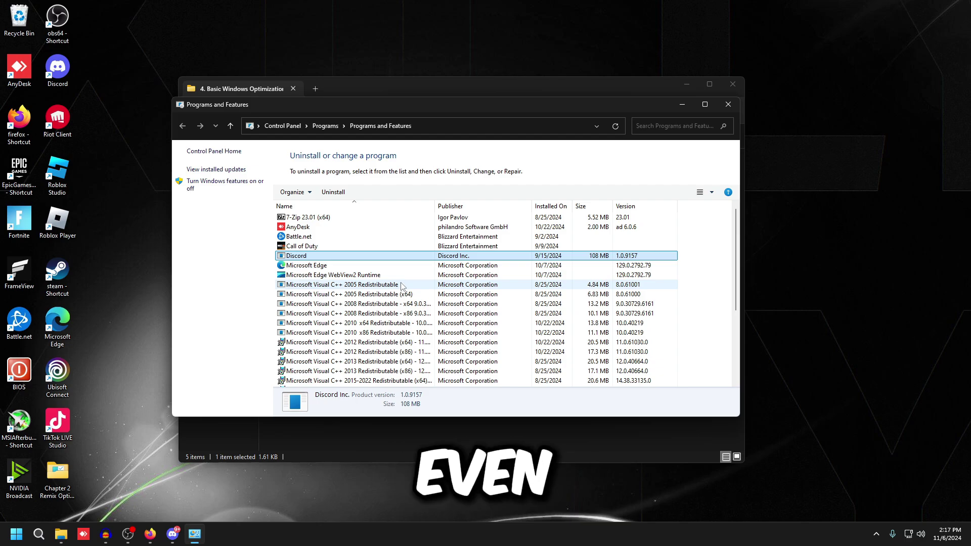
pyautogui.hotkey('alt', 'F4')
# Look inside More Advanced Videos, go back to Chapter 2 Remix Optimization, and open 5. Network Settings.
pyautogui.click(319, 170)
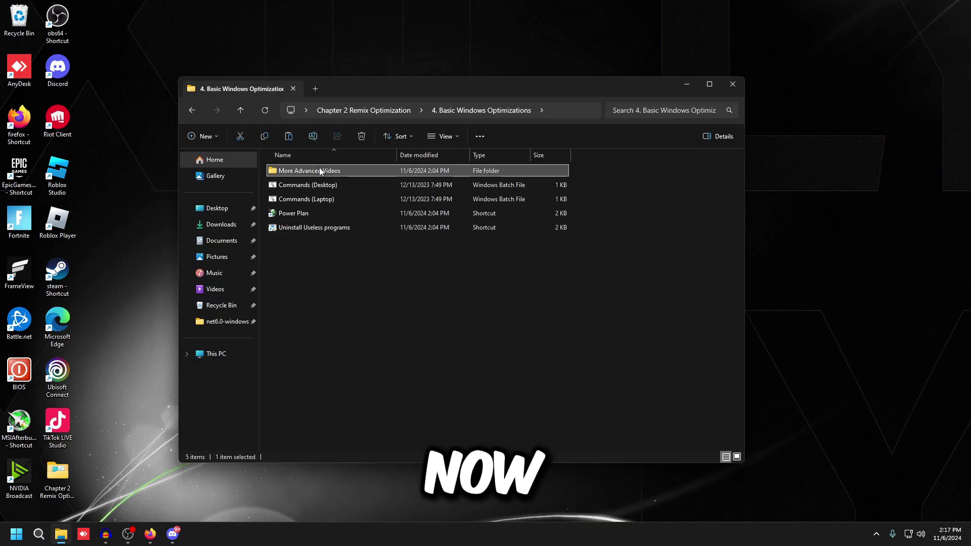
pyautogui.doubleClick(320, 170)
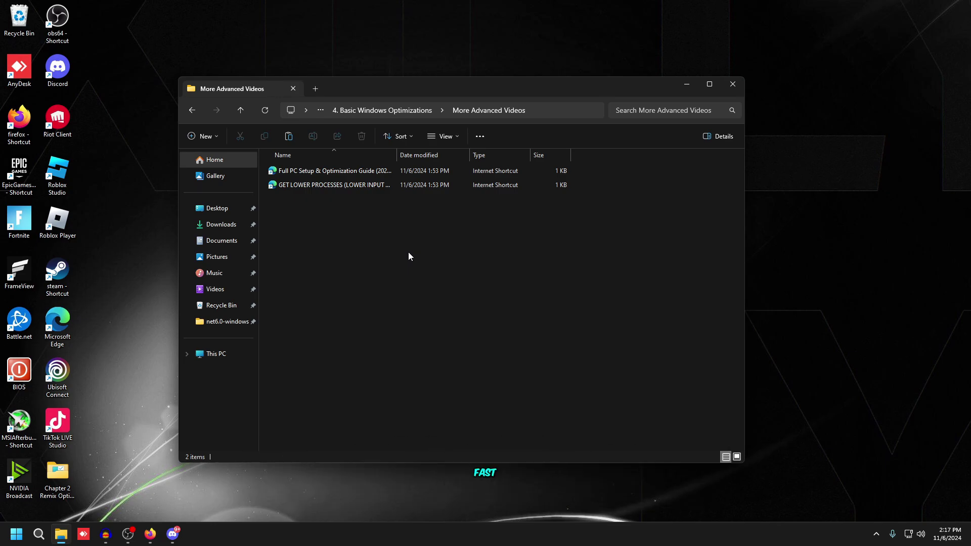
pyautogui.click(192, 111)
pyautogui.click(192, 110)
pyautogui.doubleClick(327, 229)
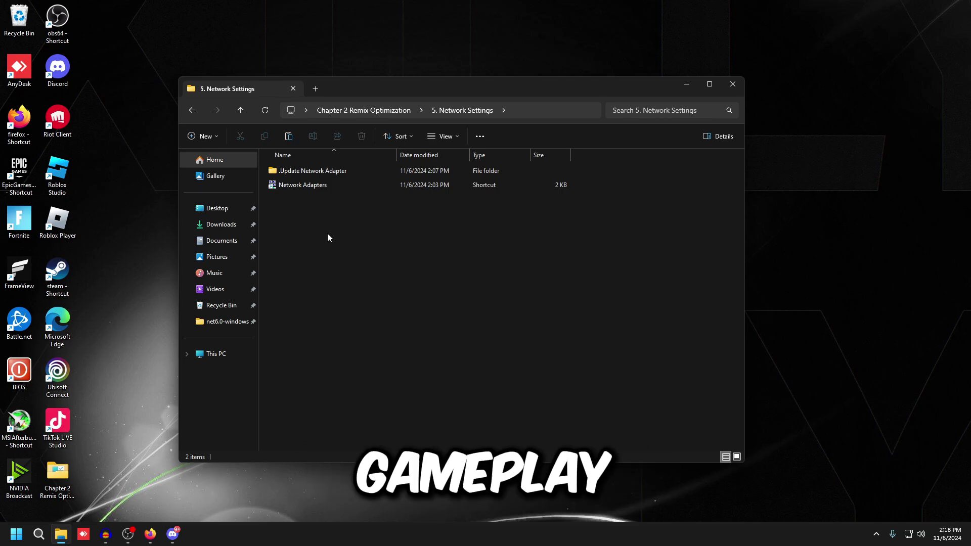
# Open .Update Network Adapter, run SDIO_auto and accept its licence agreement.
pyautogui.doubleClick(326, 172)
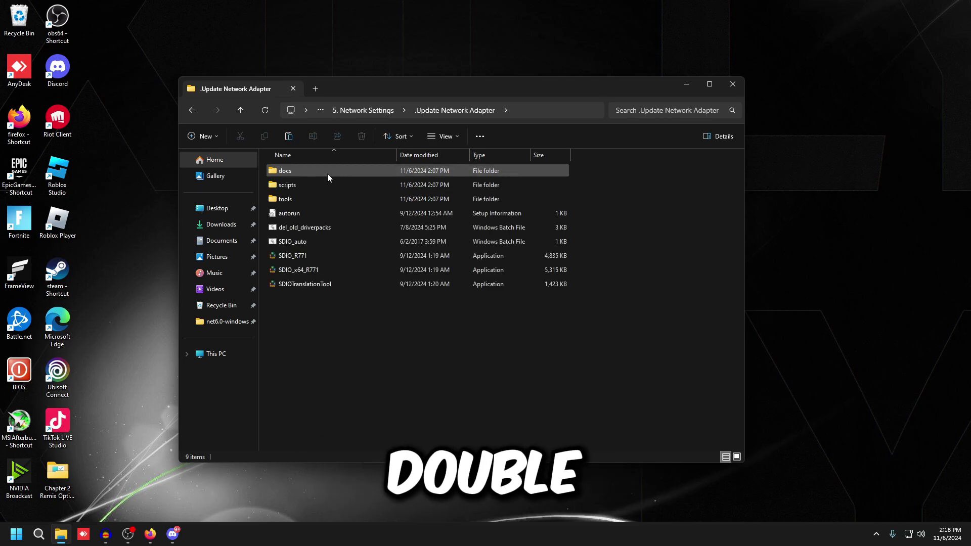
pyautogui.doubleClick(286, 242)
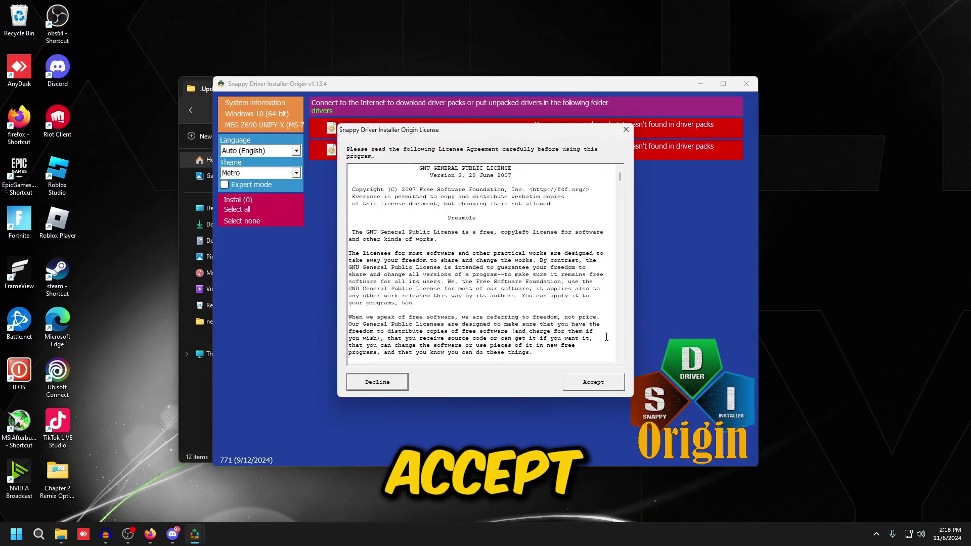
pyautogui.click(586, 382)
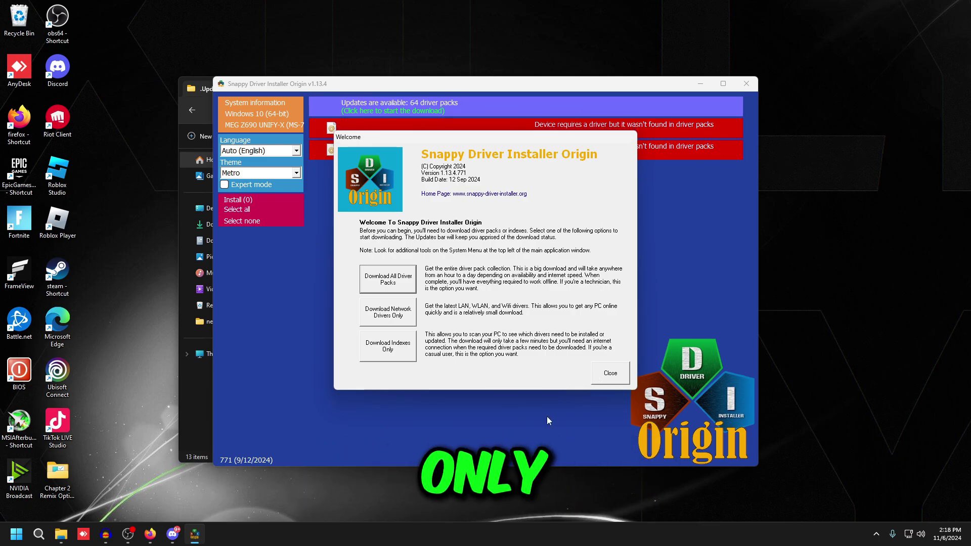
# Download only the driver indexes and tick the Intel Wi-Fi 6E AX211 driver for install.
pyautogui.click(404, 356)
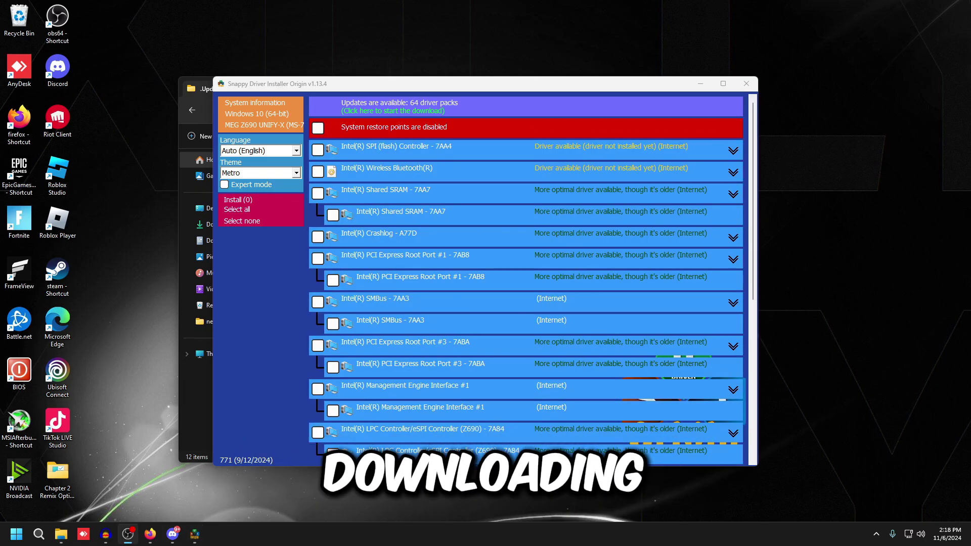
pyautogui.scroll(-5, 274, 338)
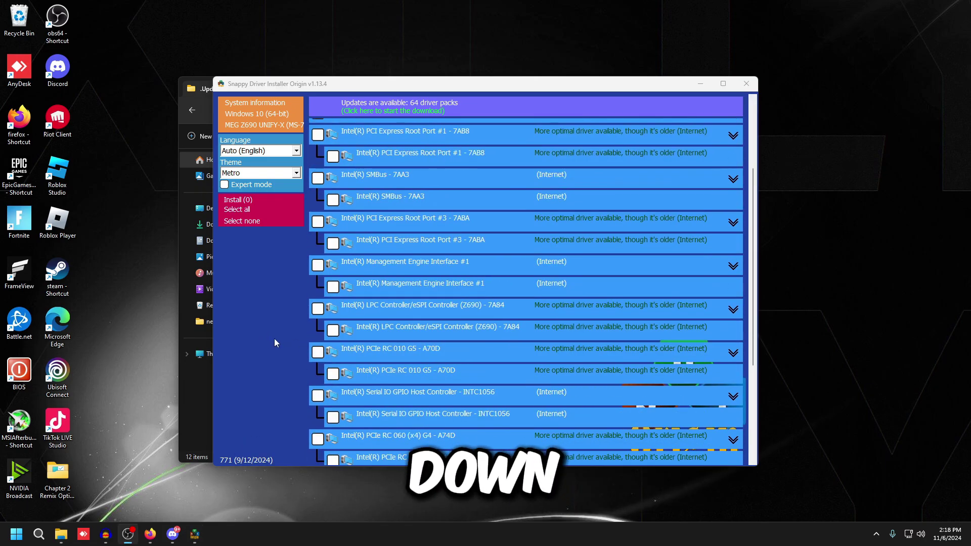
pyautogui.click(356, 419)
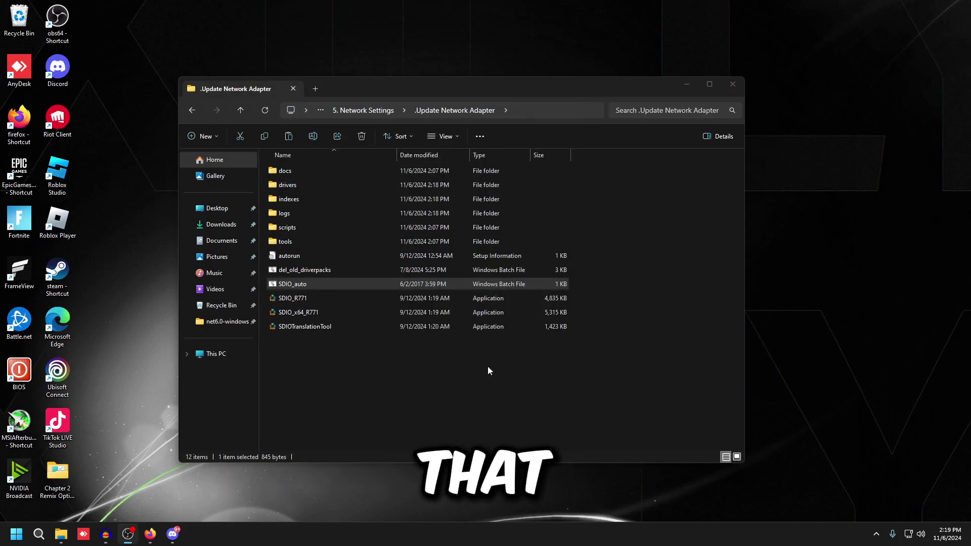
# From the Network Adapters shortcut, open the Ethernet connection's Internet Protocol Version 4 (TCP/IPv4) properties.
pyautogui.click(377, 114)
pyautogui.doubleClick(339, 186)
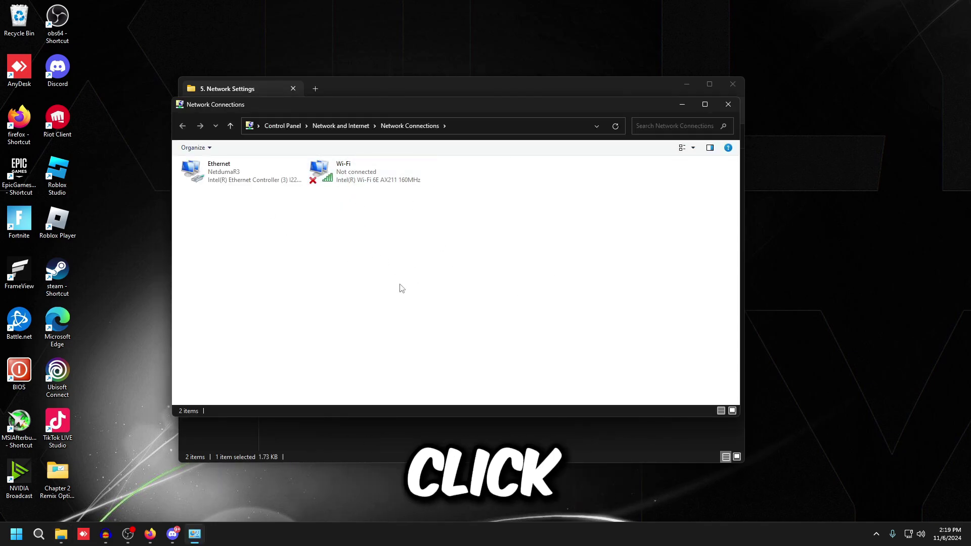
pyautogui.doubleClick(235, 182)
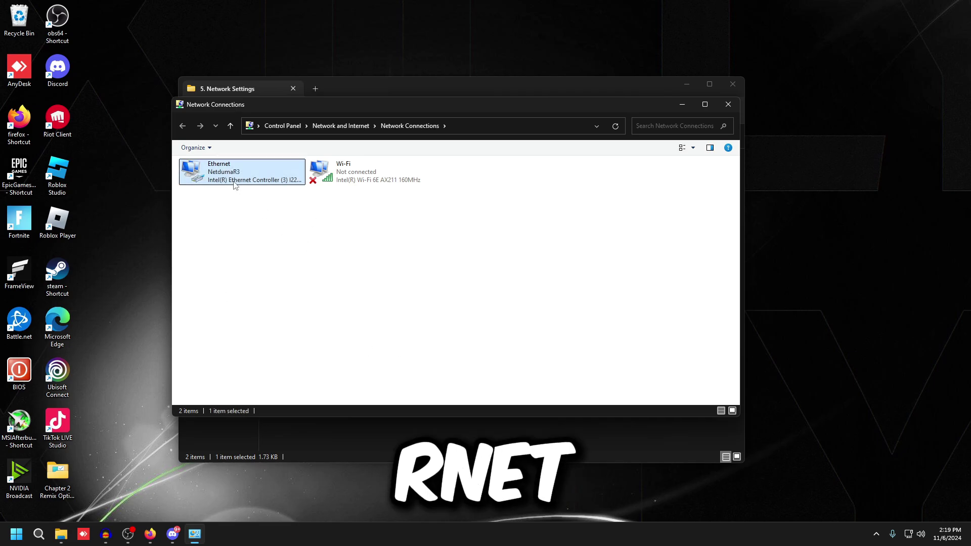
pyautogui.click(425, 353)
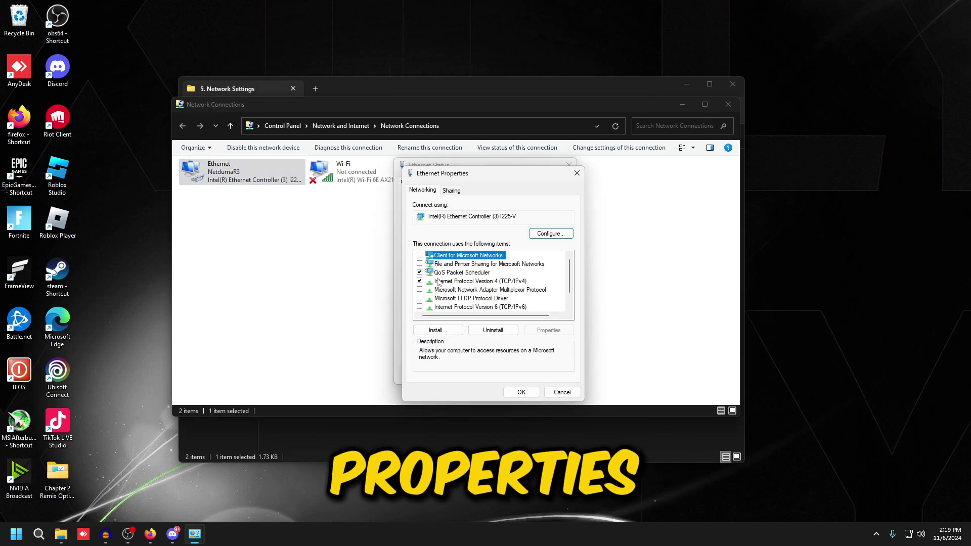
pyautogui.click(444, 273)
pyautogui.click(463, 282)
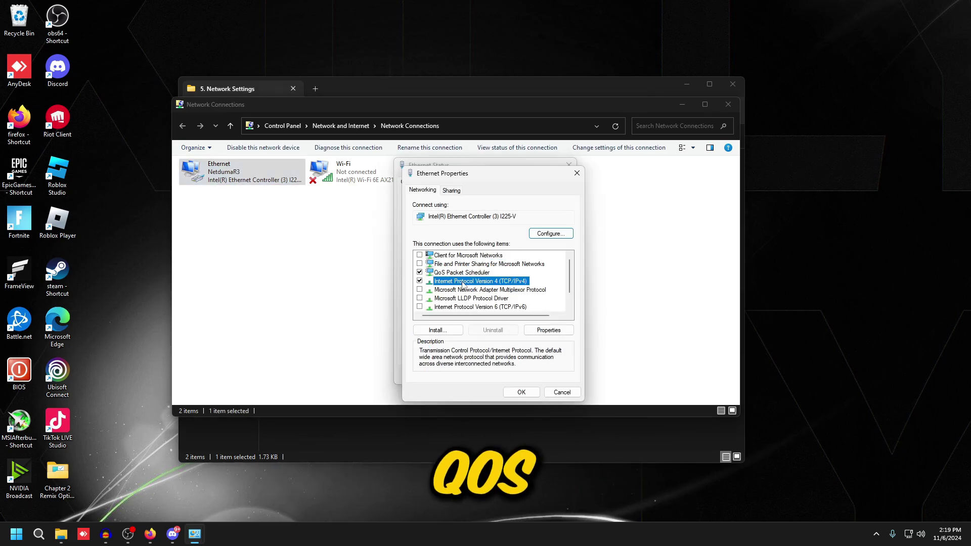
pyautogui.scroll(-1, 462, 287)
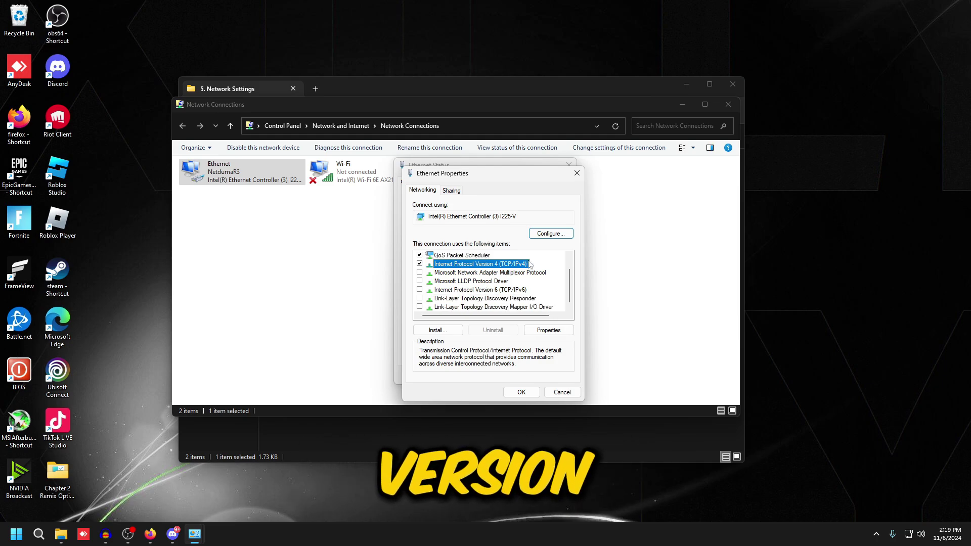
pyautogui.doubleClick(451, 265)
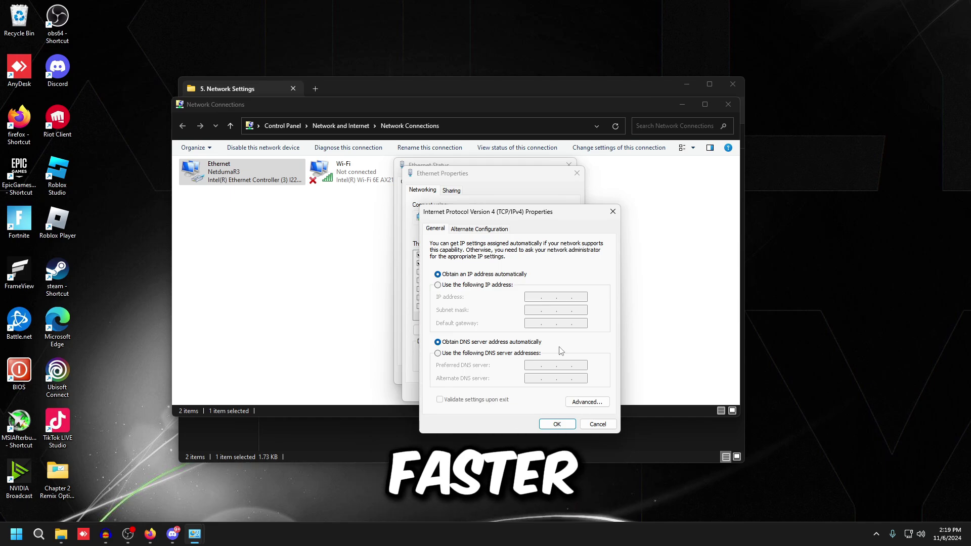
# In Advanced TCP/IP WINS settings, turn off LMHOSTS lookup, disable NetBIOS over TCP/IP, and confirm.
pyautogui.click(587, 401)
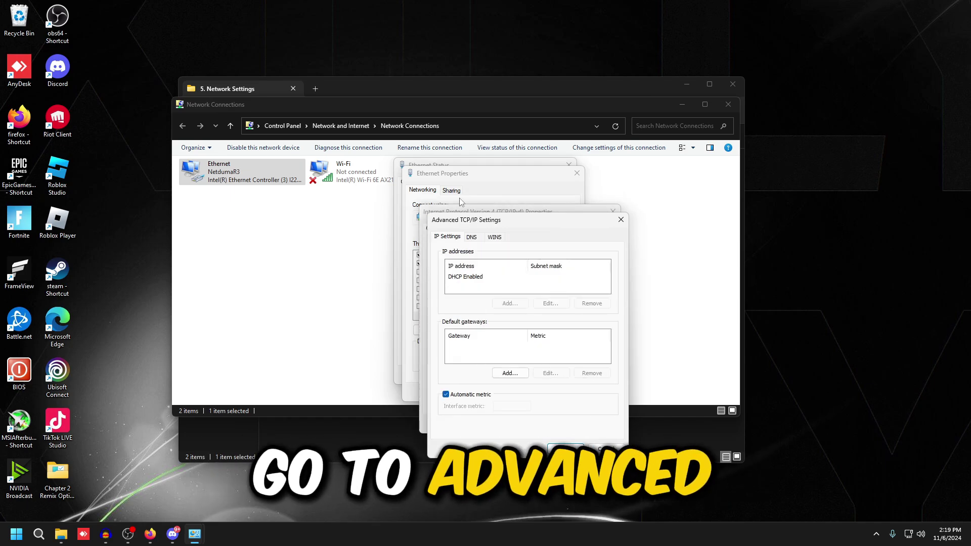
pyautogui.click(494, 236)
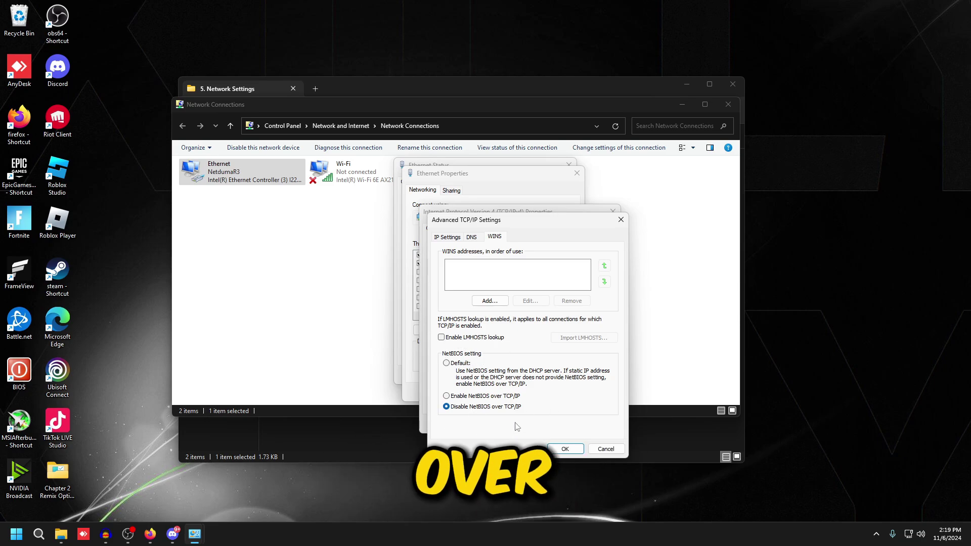
pyautogui.click(561, 448)
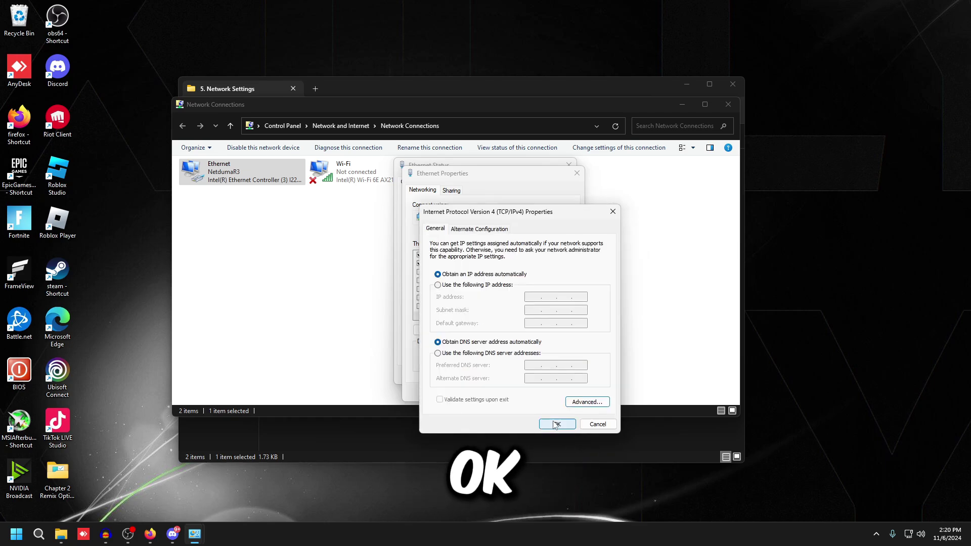
pyautogui.click(574, 443)
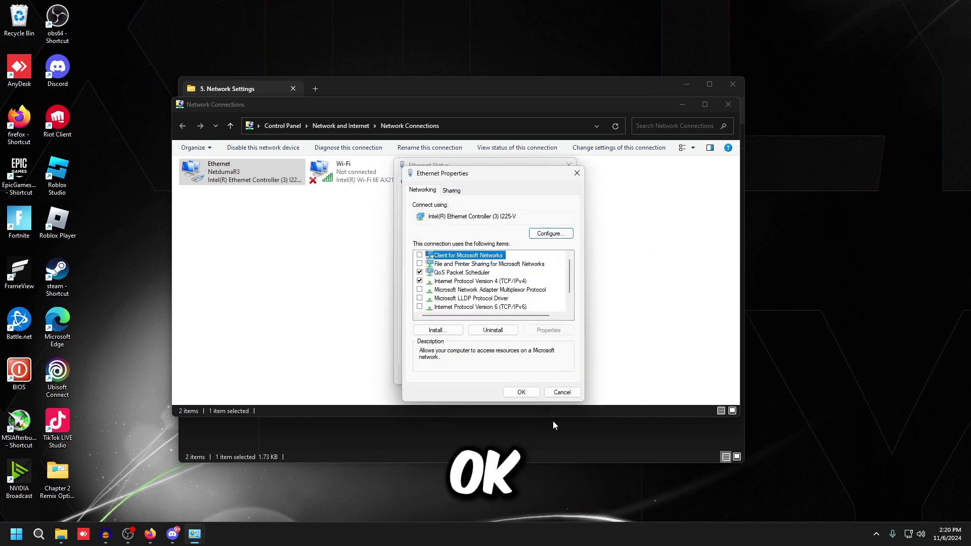
pyautogui.click(521, 393)
# Open the Ethernet I225-V adapter's device configuration window and centre it on screen.
pyautogui.click(425, 351)
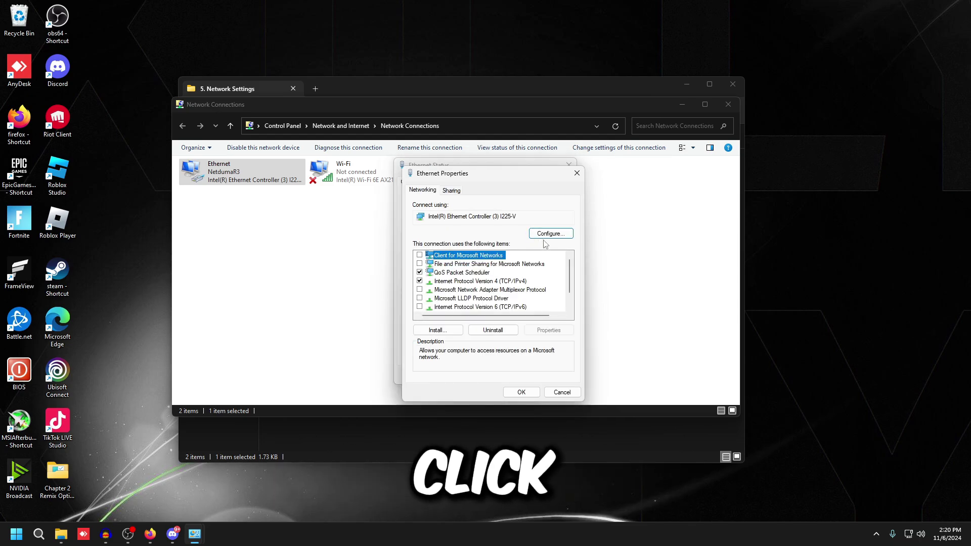
pyautogui.click(491, 289)
pyautogui.moveTo(121, 22); pyautogui.dragTo(455, 176)
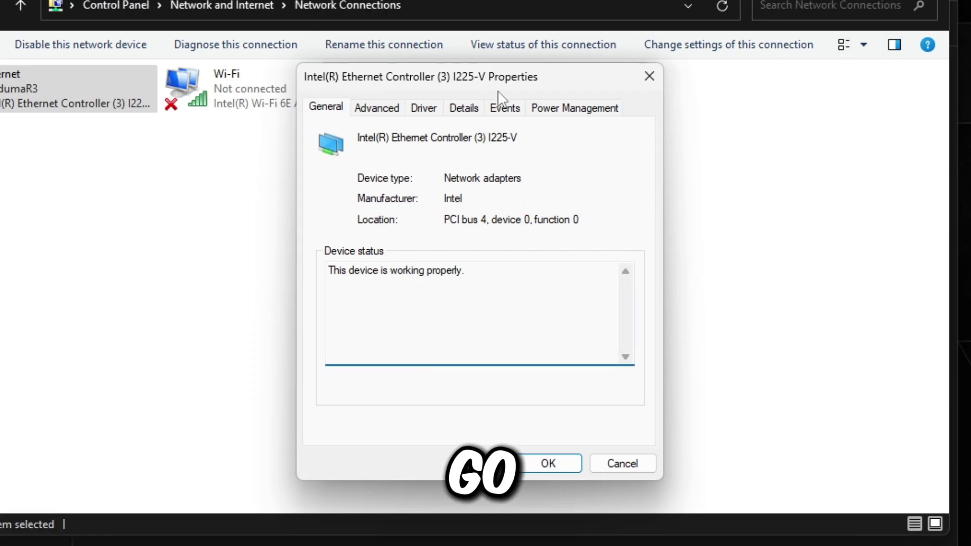
# Check the adapter's power options and the Enable PME, Flow Control, Interrupt Moderation and IPv4 Checksum Offload properties.
pyautogui.click(495, 188)
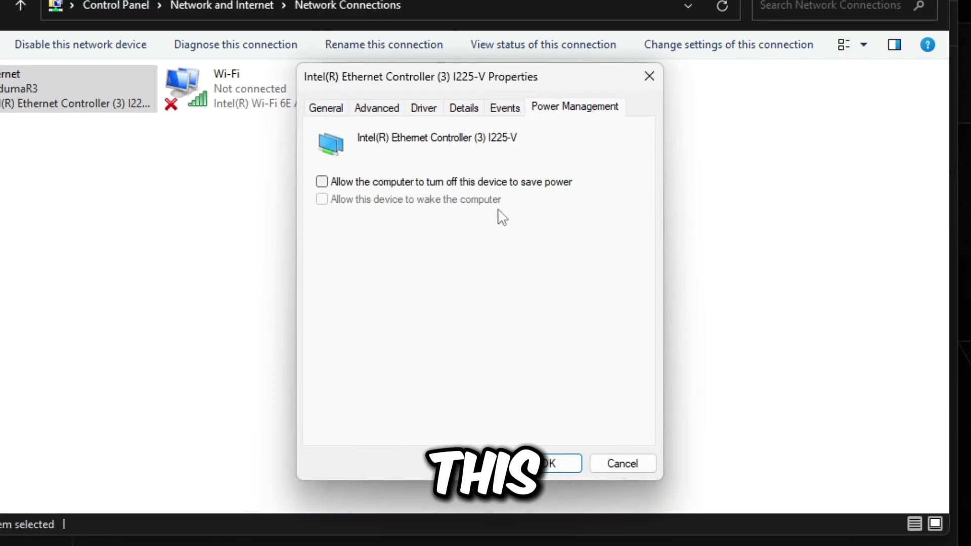
pyautogui.click(378, 107)
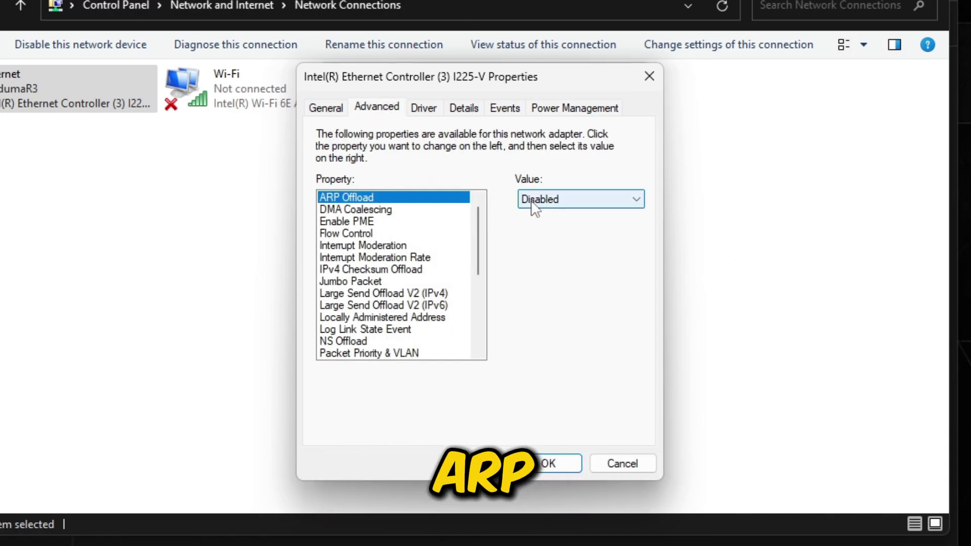
pyautogui.click(457, 221)
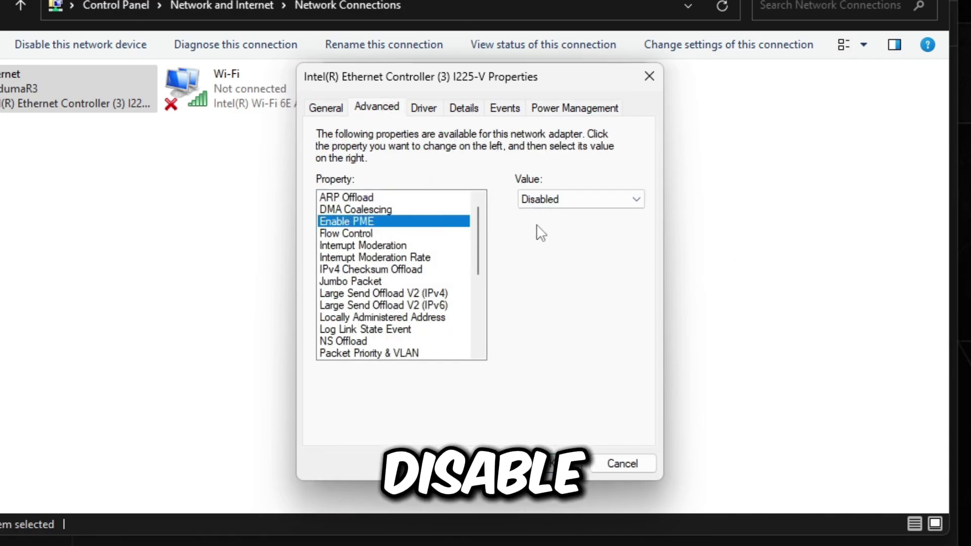
pyautogui.click(407, 233)
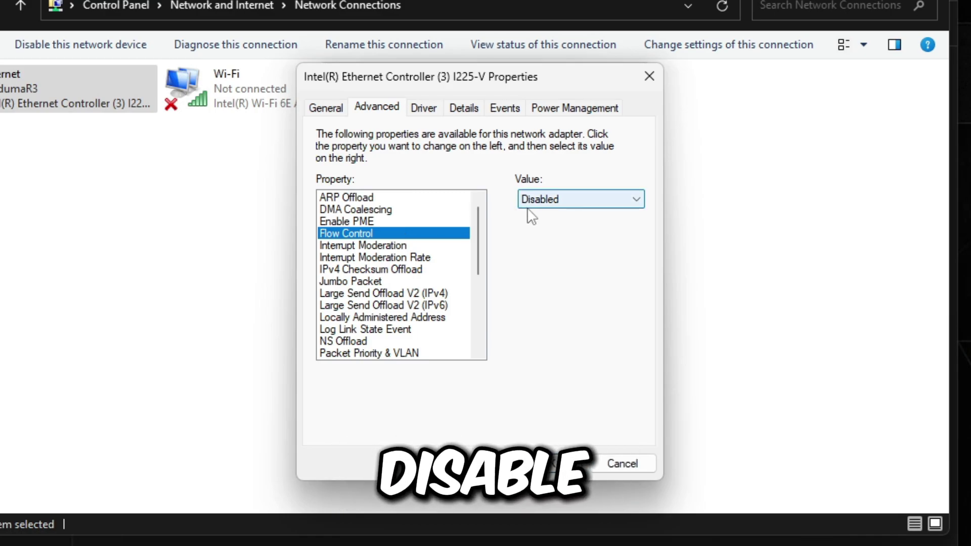
pyautogui.click(444, 245)
pyautogui.click(434, 257)
pyautogui.click(434, 246)
pyautogui.click(432, 258)
pyautogui.click(433, 246)
pyautogui.click(431, 257)
pyautogui.click(433, 269)
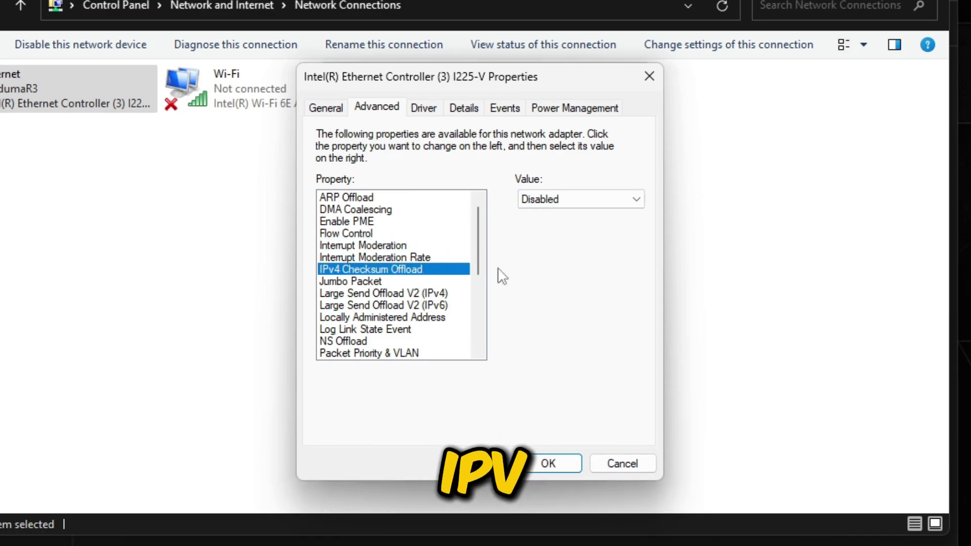
# Review Large Send Offload V2, NS Offload, TCP/UDP Checksum Offload, Receive/Transmit Buffers and Packet Priority & VLAN.
pyautogui.scroll(-2, 413, 301)
pyautogui.click(411, 233)
pyautogui.click(405, 223)
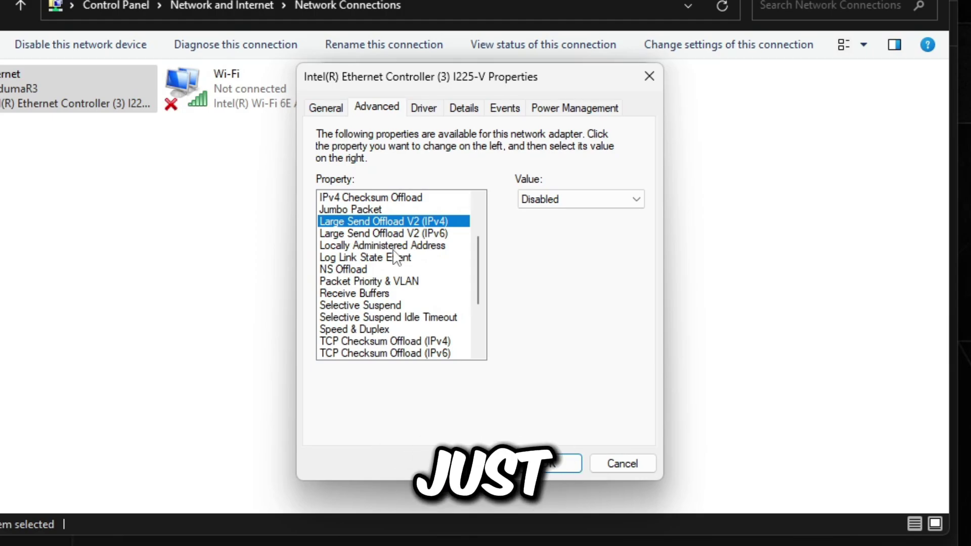
pyautogui.click(359, 270)
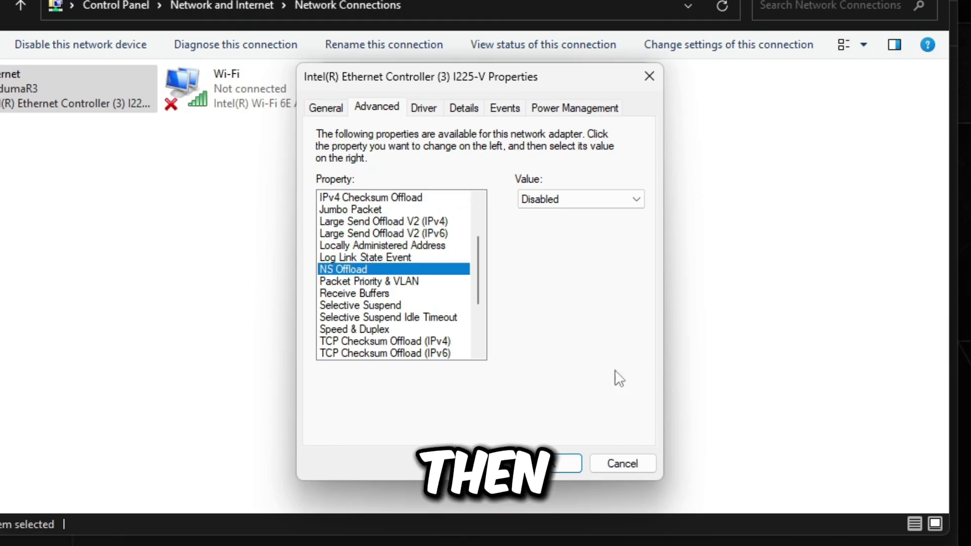
pyautogui.scroll(-1, 429, 313)
pyautogui.click(388, 317)
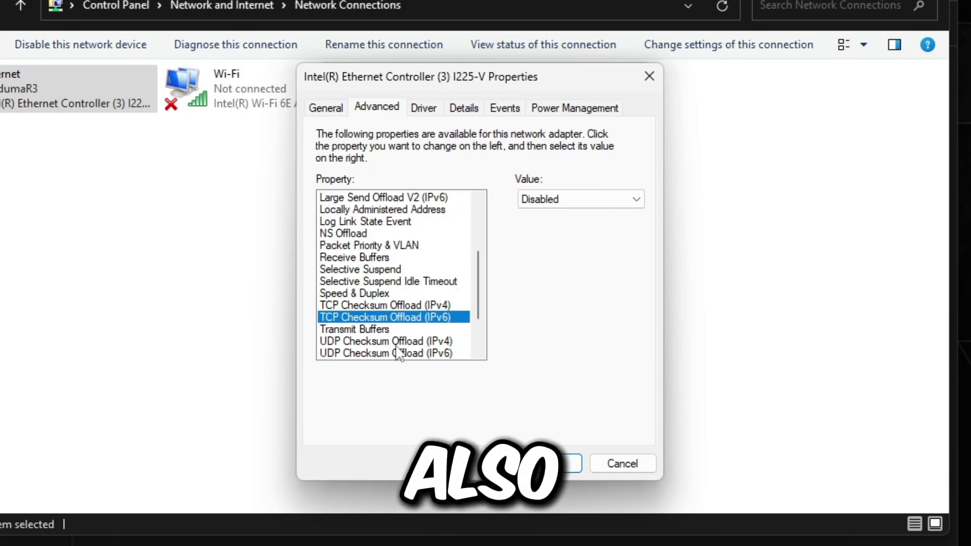
pyautogui.click(393, 353)
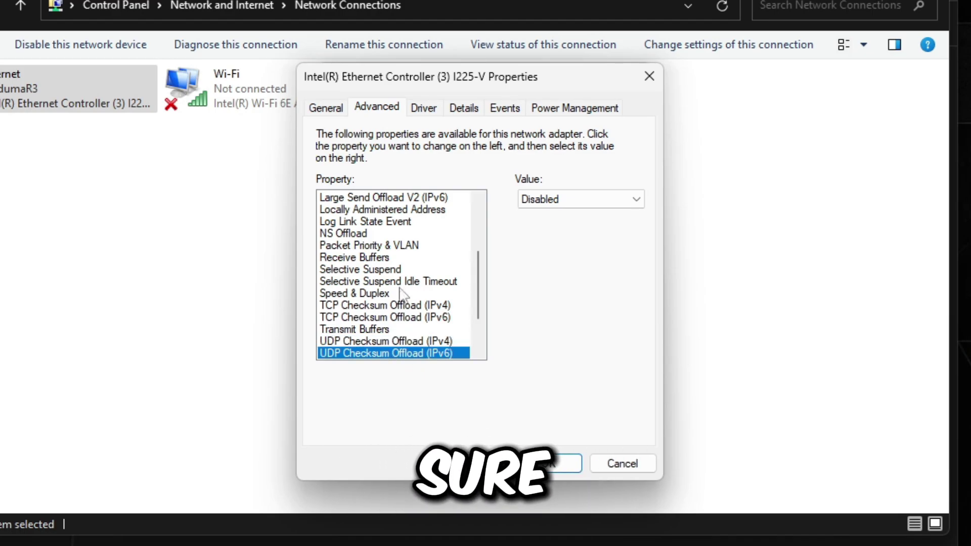
pyautogui.click(402, 257)
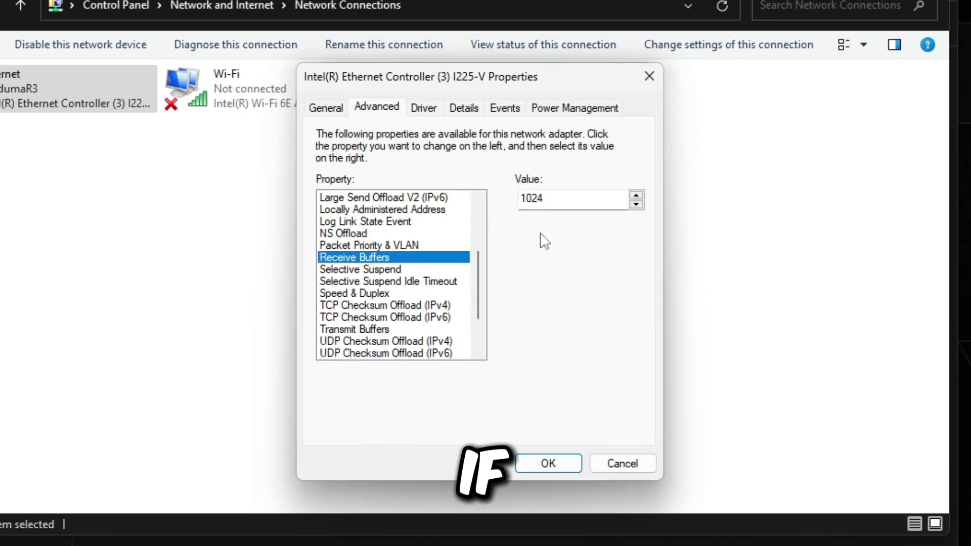
pyautogui.click(387, 329)
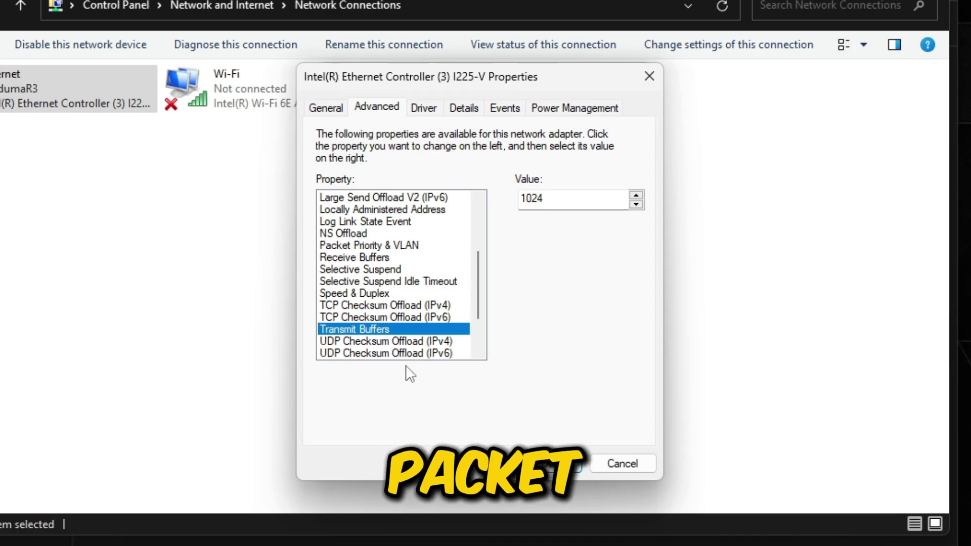
pyautogui.click(408, 246)
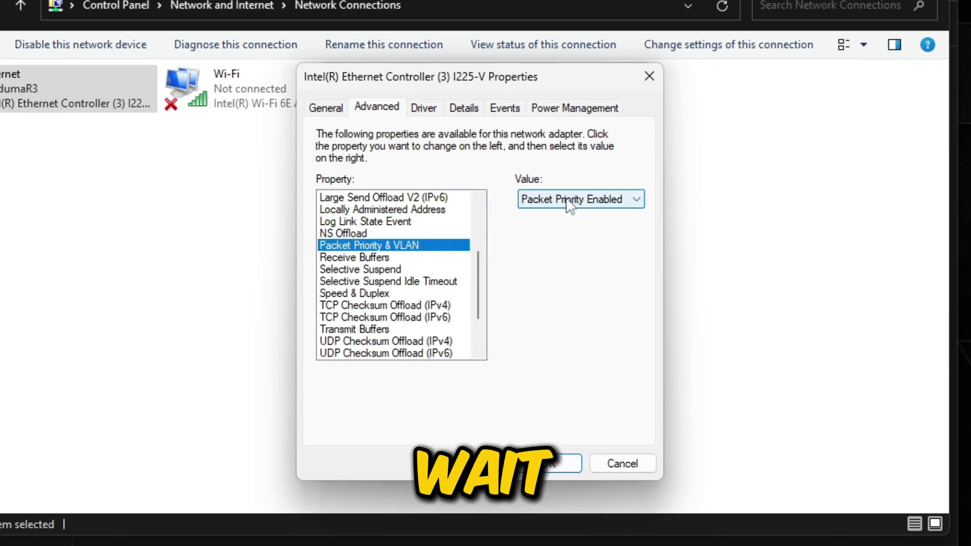
# Confirm Wait for Link and the Wake on Magic Packet options stay disabled, then apply and close.
pyautogui.scroll(-2, 429, 316)
pyautogui.click(364, 305)
pyautogui.click(368, 317)
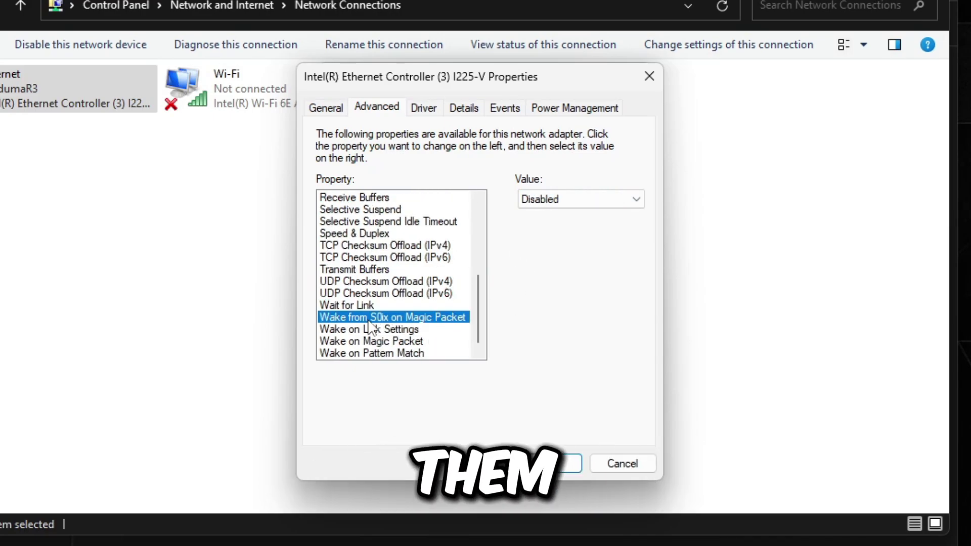
pyautogui.click(373, 342)
pyautogui.press('Down')
pyautogui.press('Up')
pyautogui.press('Up')
pyautogui.press('Up')
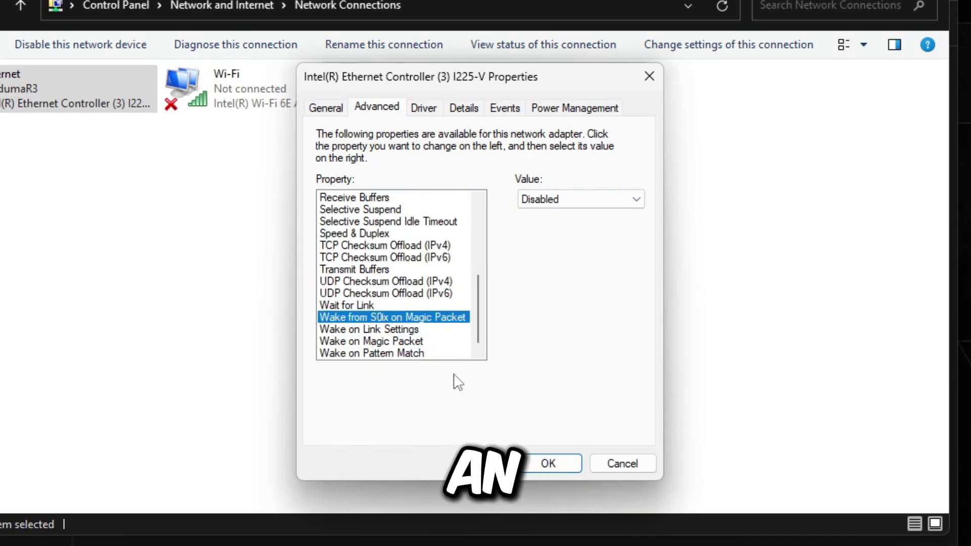
pyautogui.click(573, 469)
pyautogui.click(631, 467)
# Launch Registry Editor by searching 'rege' from Start.
pyautogui.press('super')
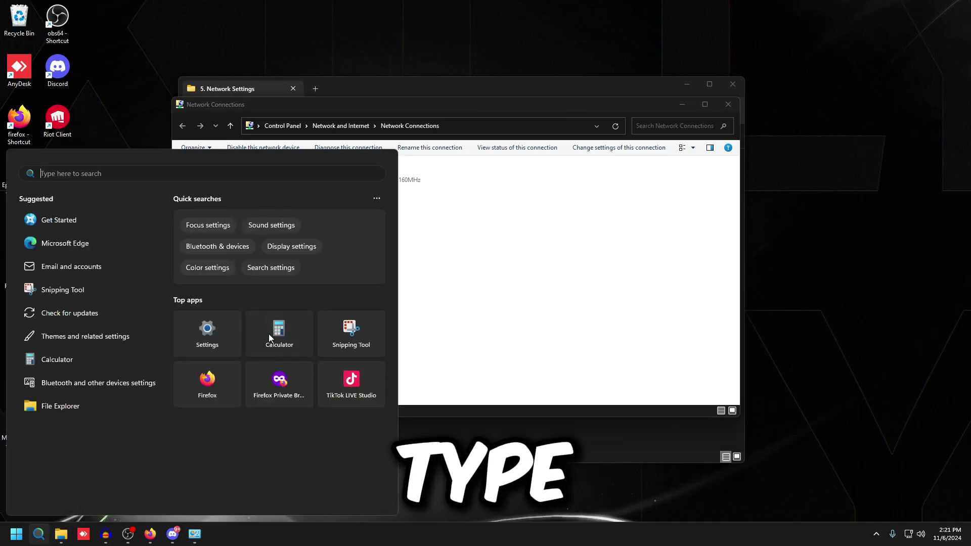
pyautogui.write('rege')
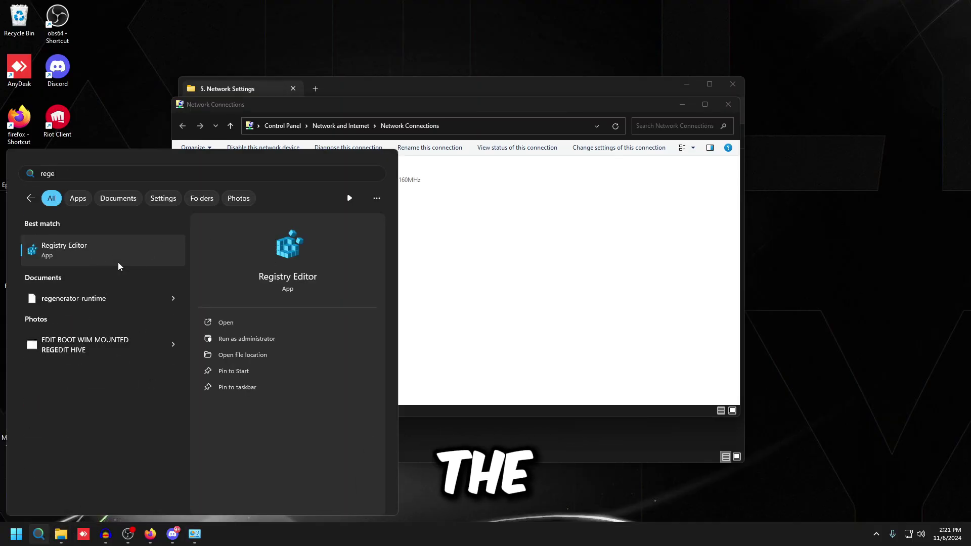
pyautogui.click(118, 266)
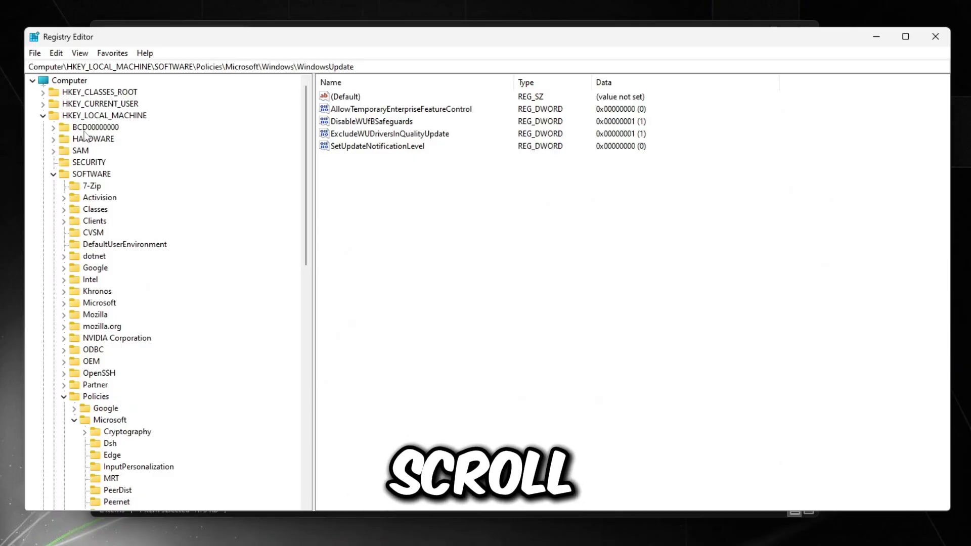
# Expand HKEY_LOCAL_MACHINE\SYSTEM\CurrentControlSet\Control\Class to list its GUID subkeys.
pyautogui.click(75, 118)
pyautogui.click(53, 174)
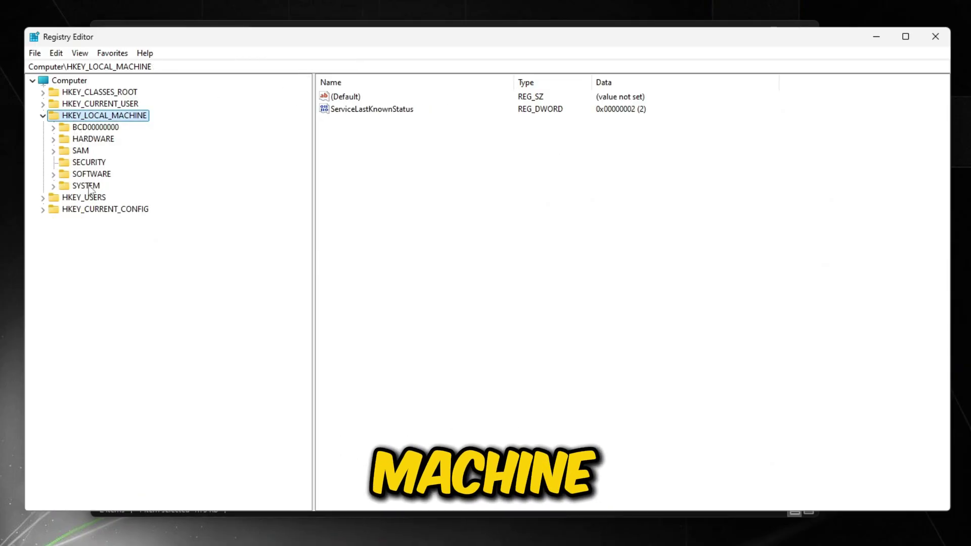
pyautogui.click(81, 185)
pyautogui.click(53, 185)
pyautogui.click(106, 222)
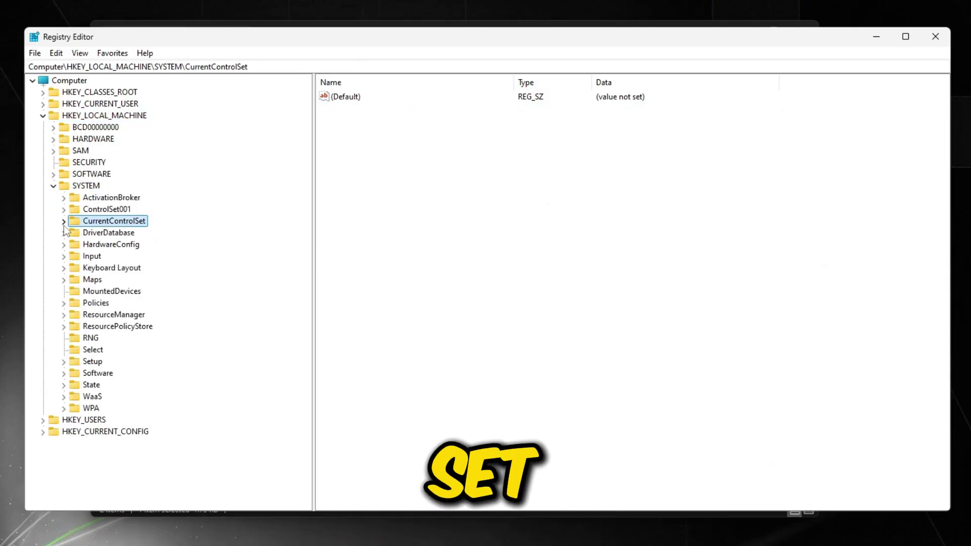
pyautogui.click(63, 221)
pyautogui.click(96, 233)
pyautogui.click(73, 232)
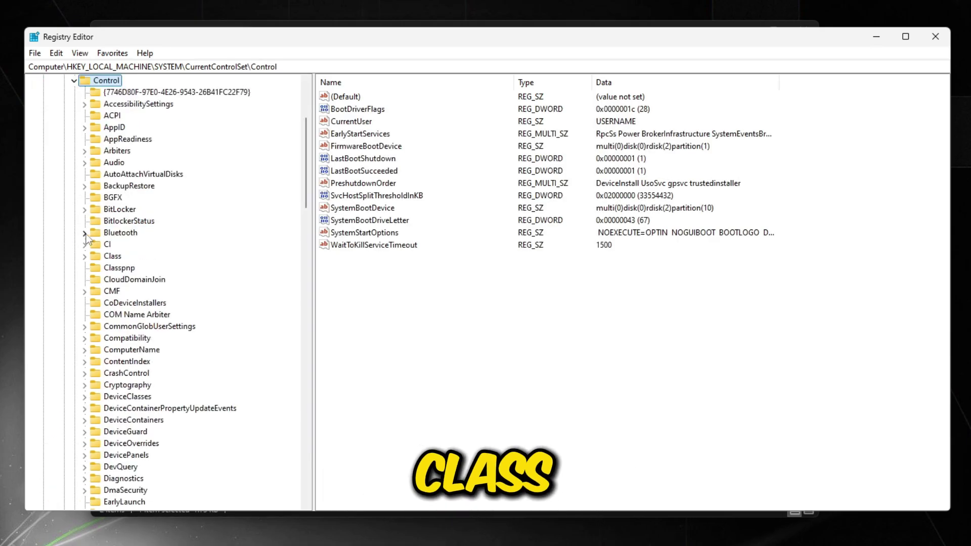
pyautogui.click(111, 256)
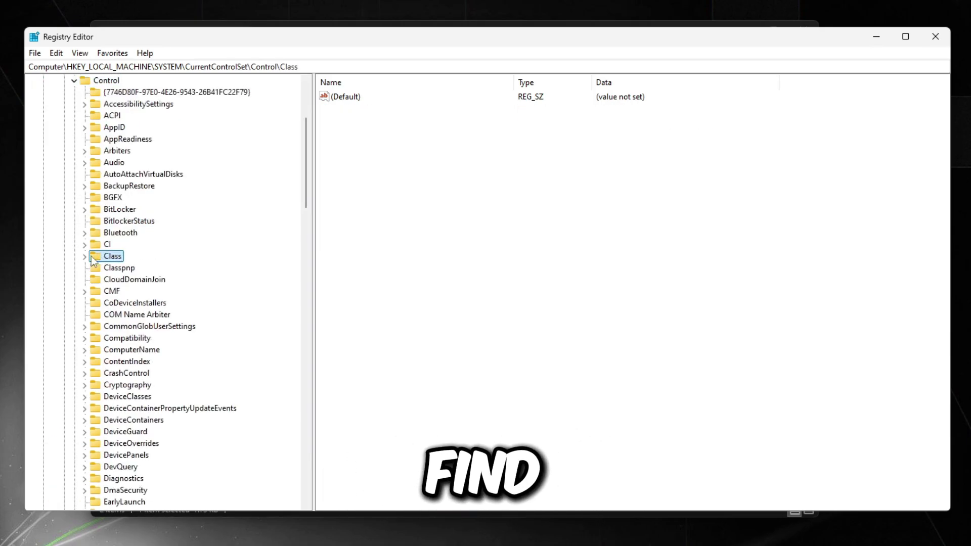
pyautogui.doubleClick(112, 255)
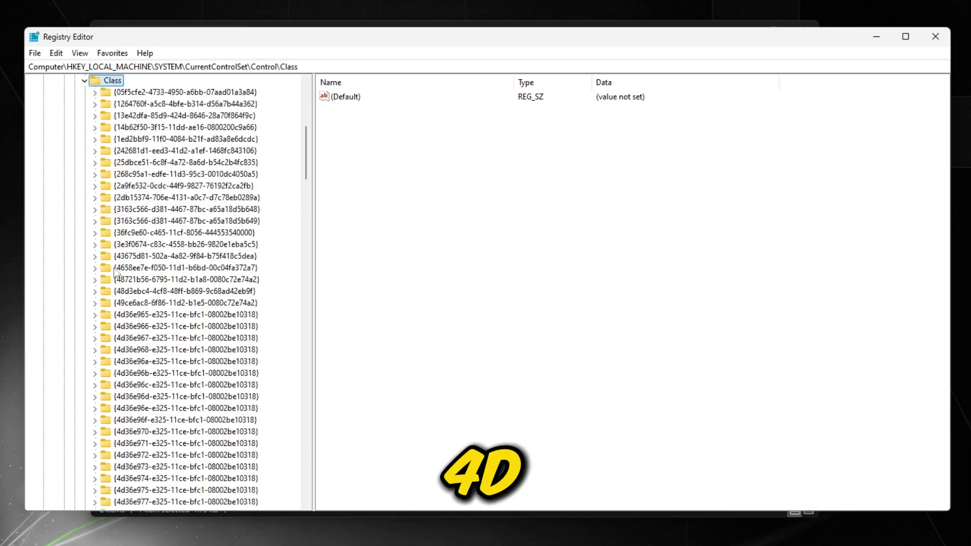
# Expand the {4d36e972-e325-11ce-bfc1-08002be10318} network class key and view subkey 0000's values.
pyautogui.click(124, 457)
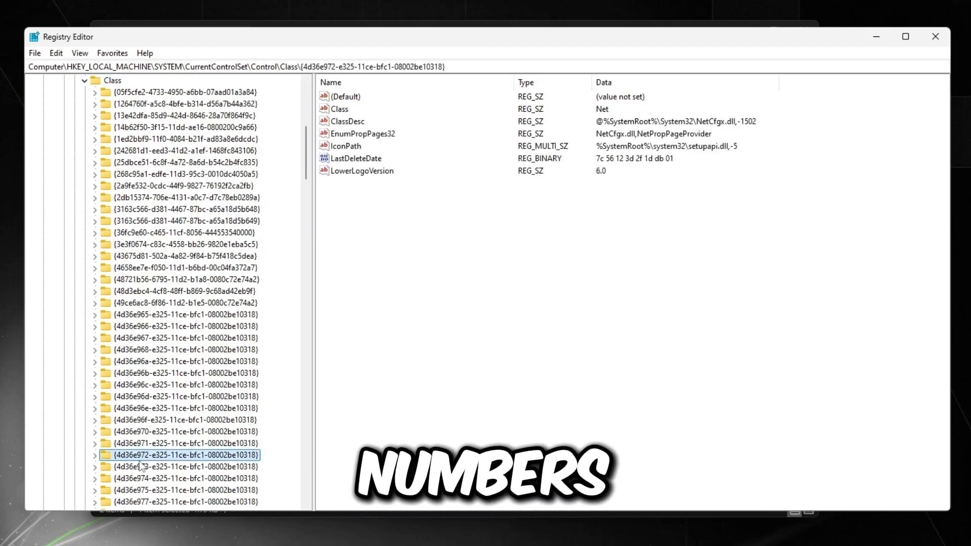
pyautogui.click(96, 456)
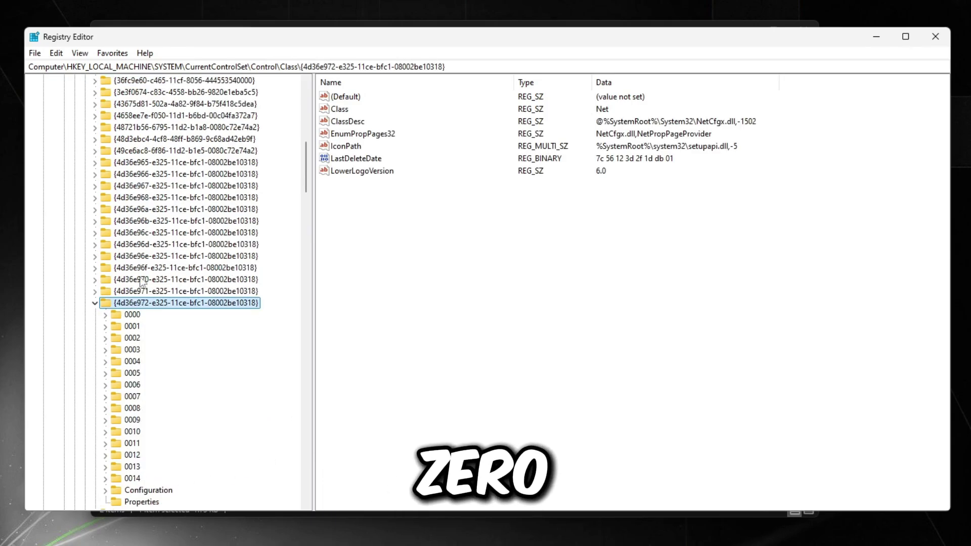
pyautogui.click(130, 314)
# Select subkey 0001, the Intel I225-V adapter, and scroll through its values.
pyautogui.click(133, 479)
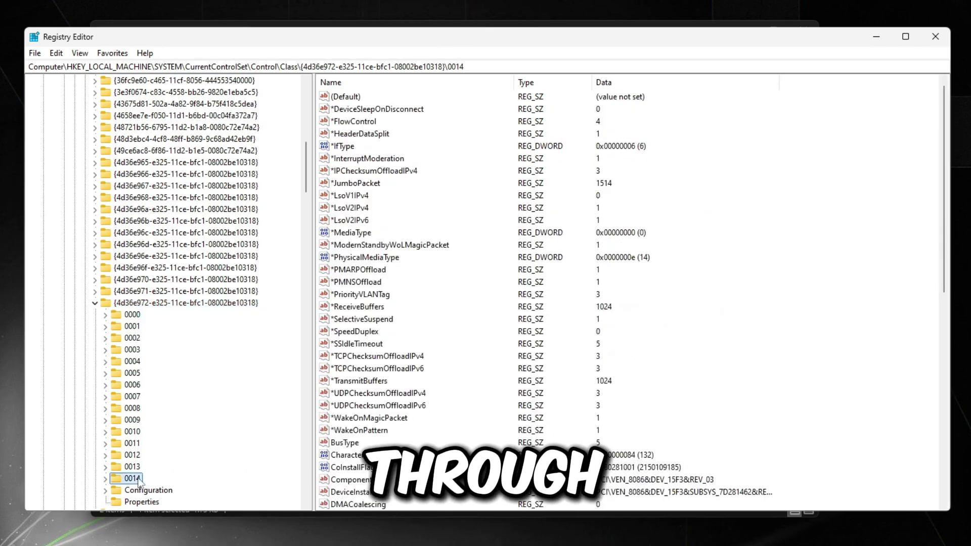
pyautogui.press('Up')
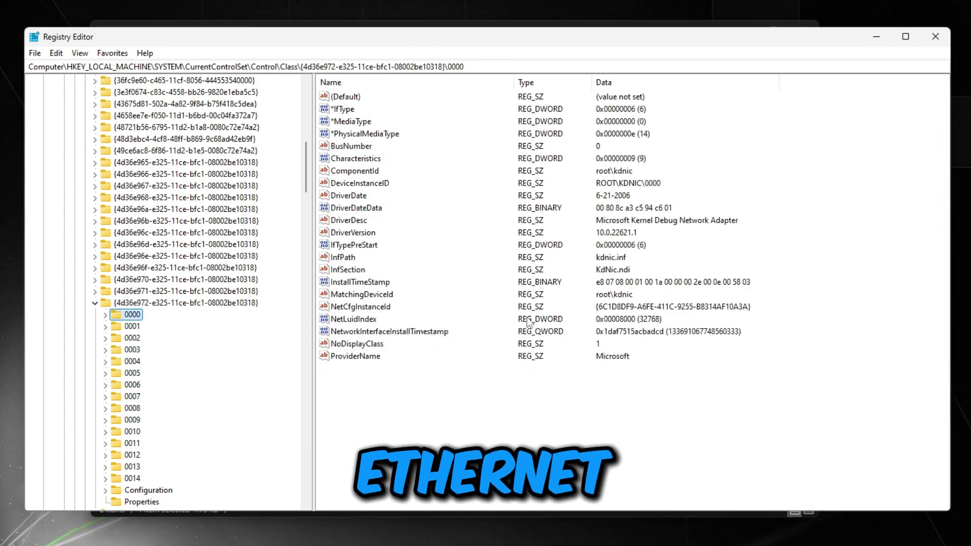
pyautogui.press('Down')
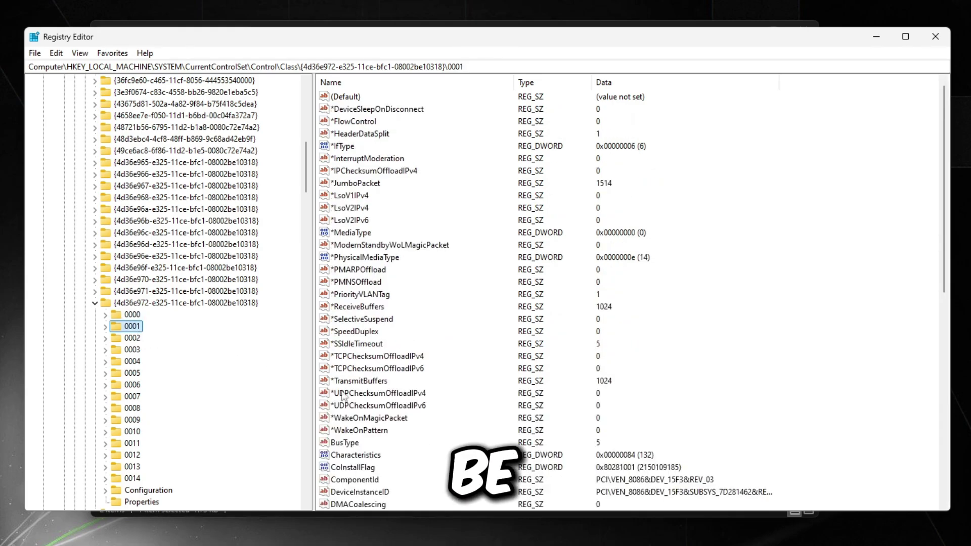
pyautogui.scroll(-3, 412, 417)
pyautogui.click(353, 340)
pyautogui.scroll(-5, 384, 354)
pyautogui.rightClick(405, 373)
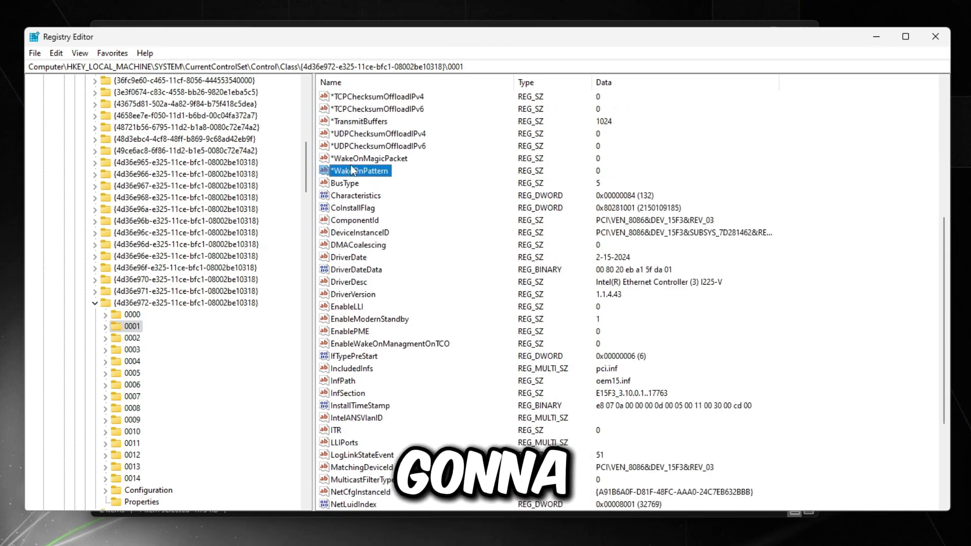
pyautogui.scroll(-2, 419, 313)
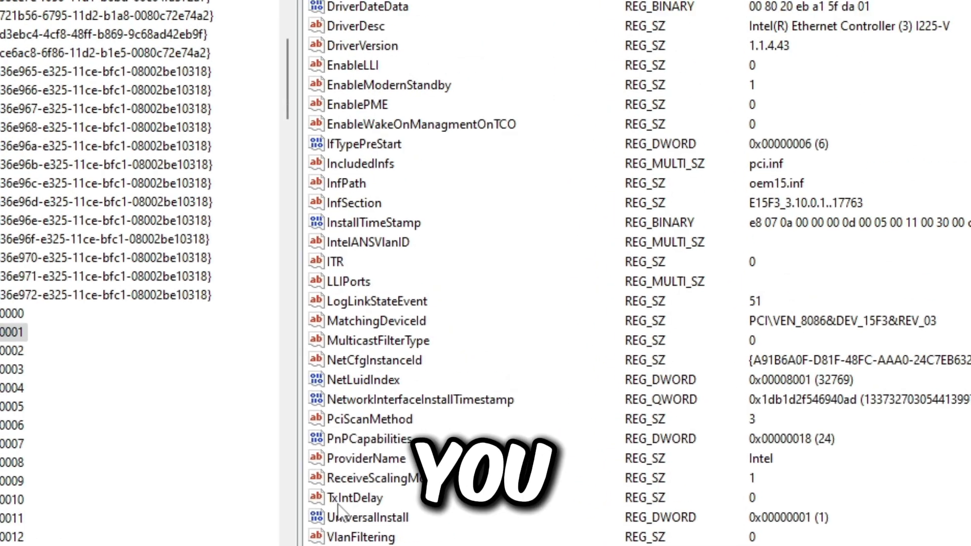
# Keep TxIntDelay at 0, then close Registry Editor.
pyautogui.doubleClick(222, 317)
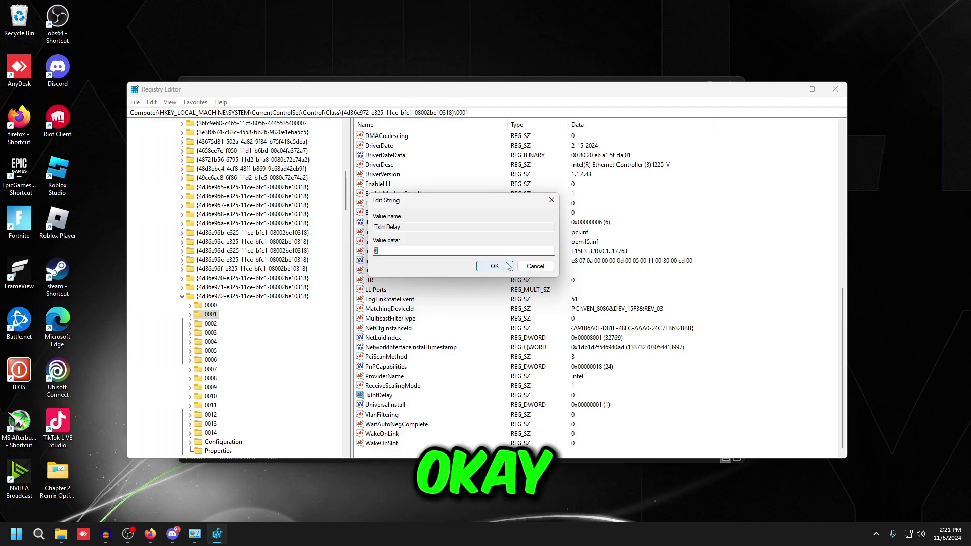
pyautogui.click(626, 345)
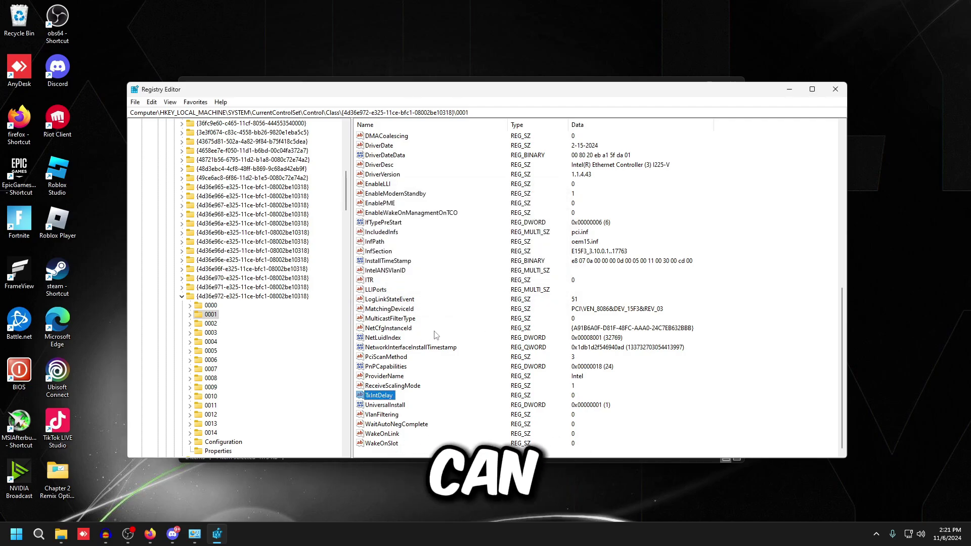
pyautogui.click(835, 89)
pyautogui.click(619, 306)
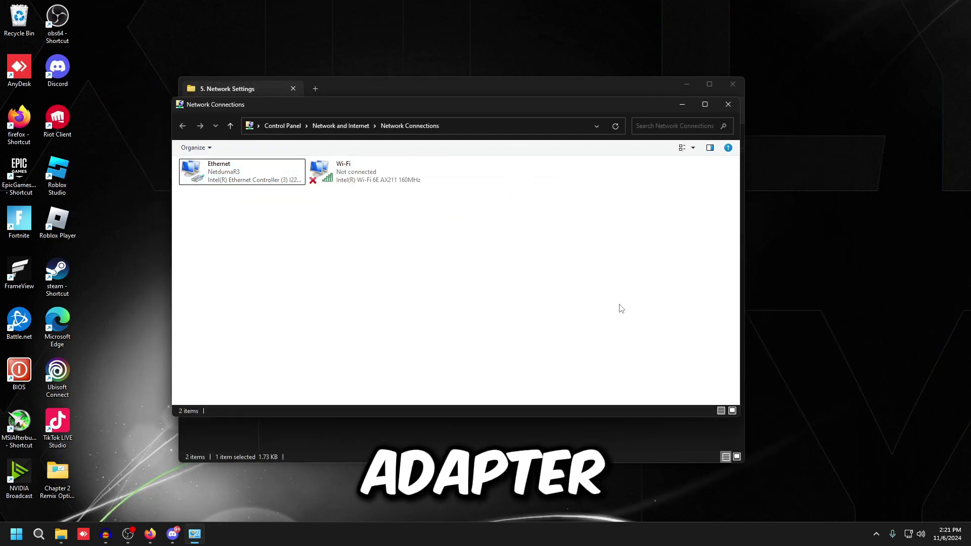